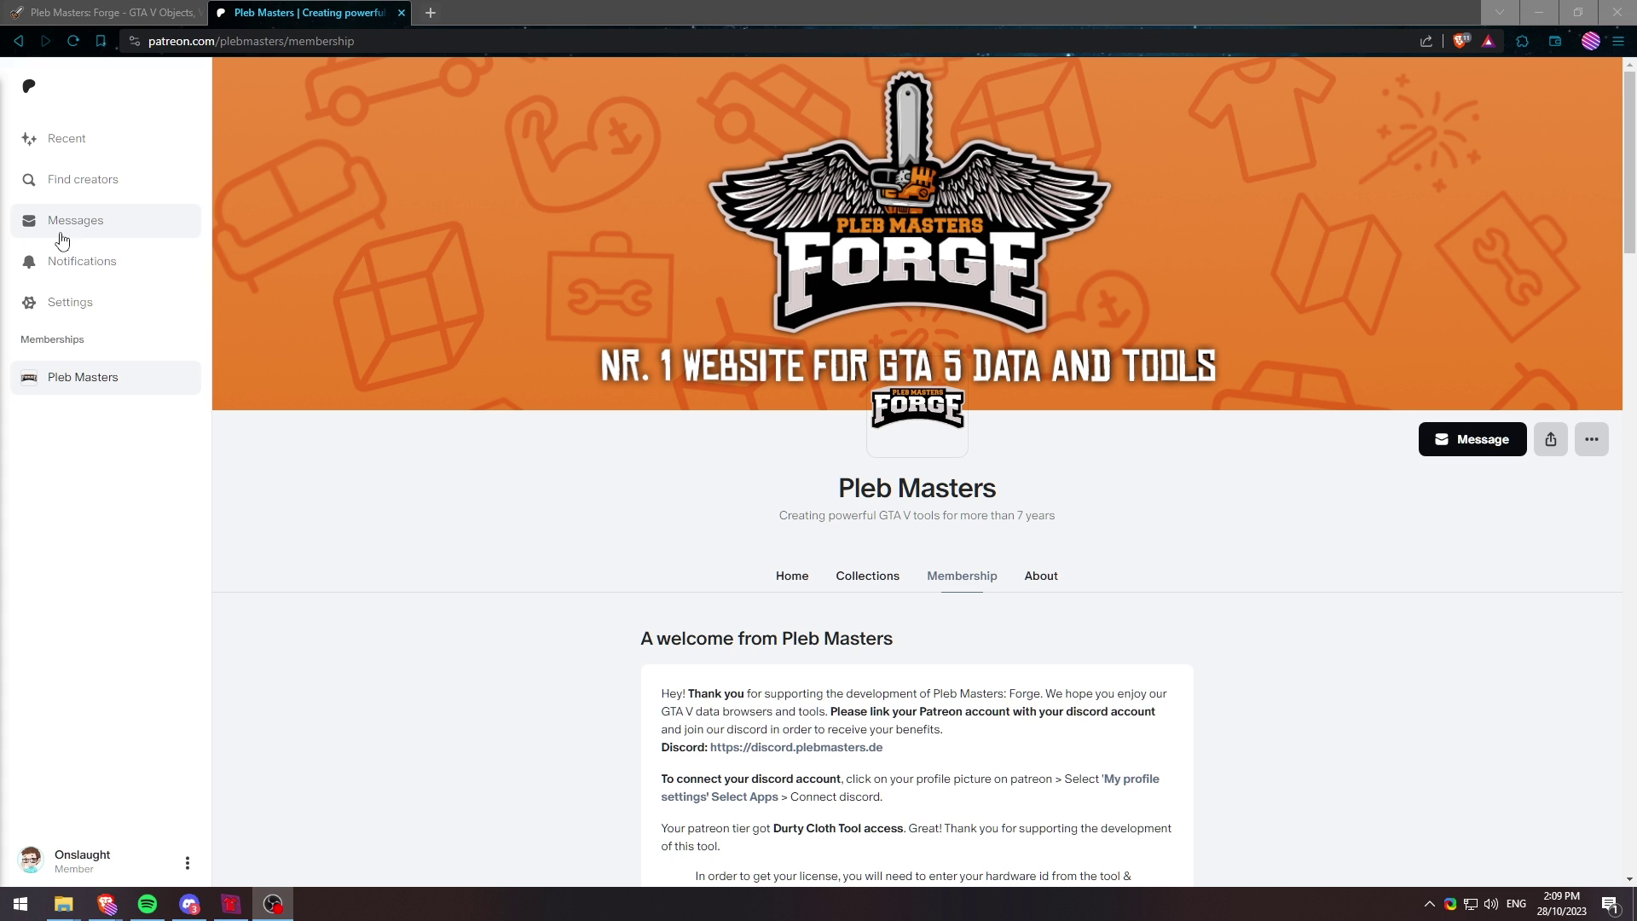
- Sign in to Pleb Masters: Forge with Discord and bring up the account menu for the profile
click(124, 12)
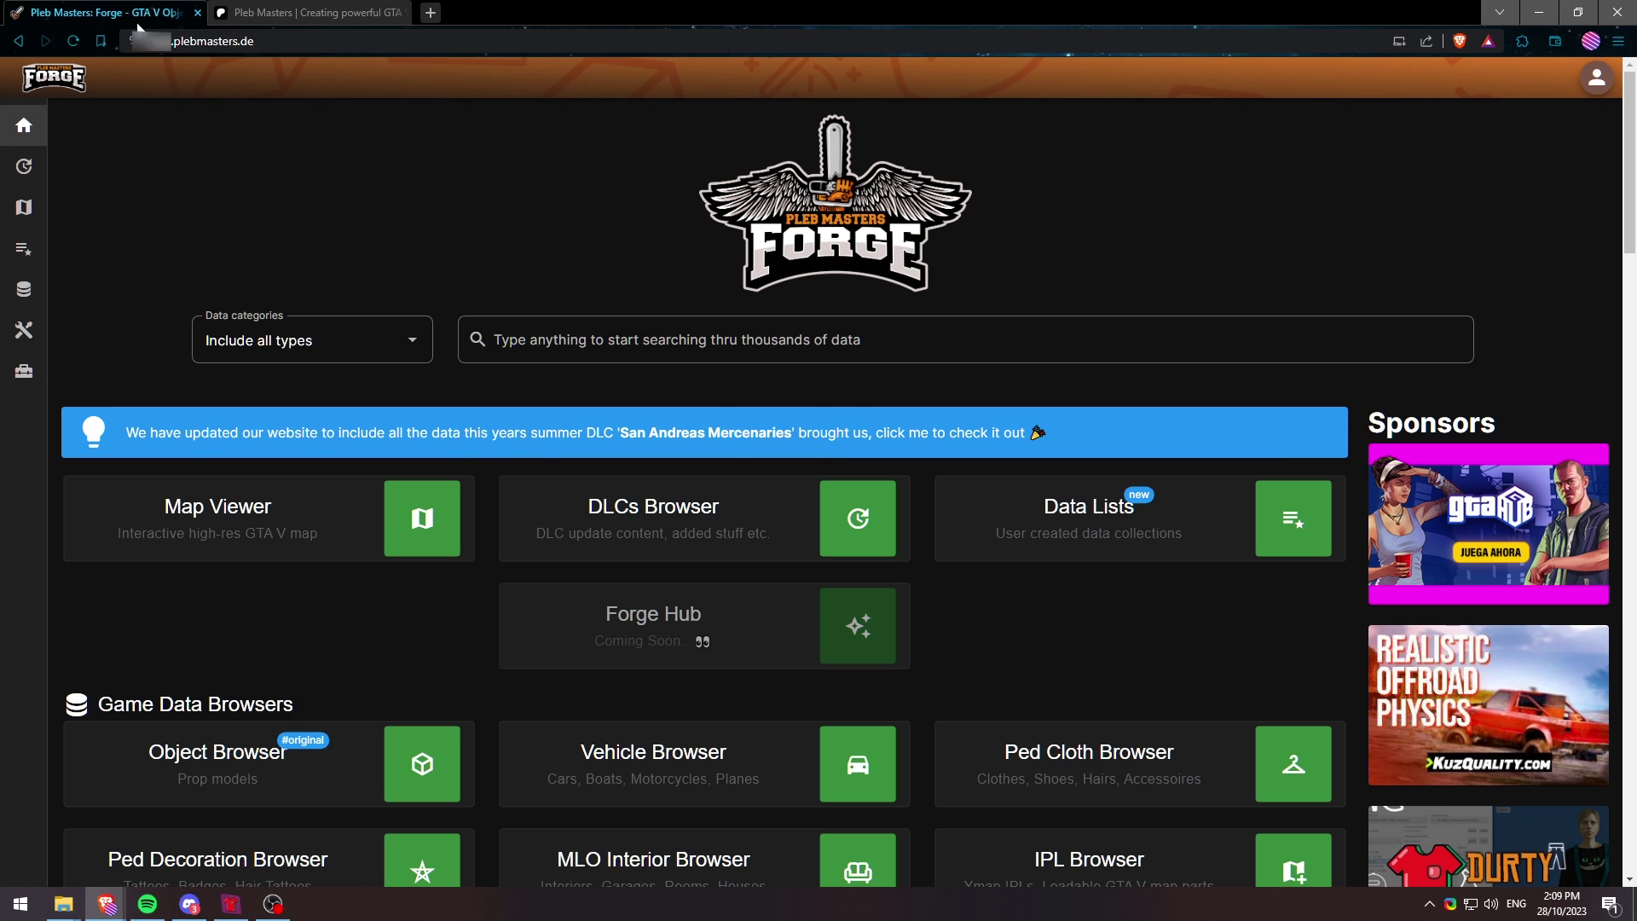
click(1595, 83)
click(1524, 249)
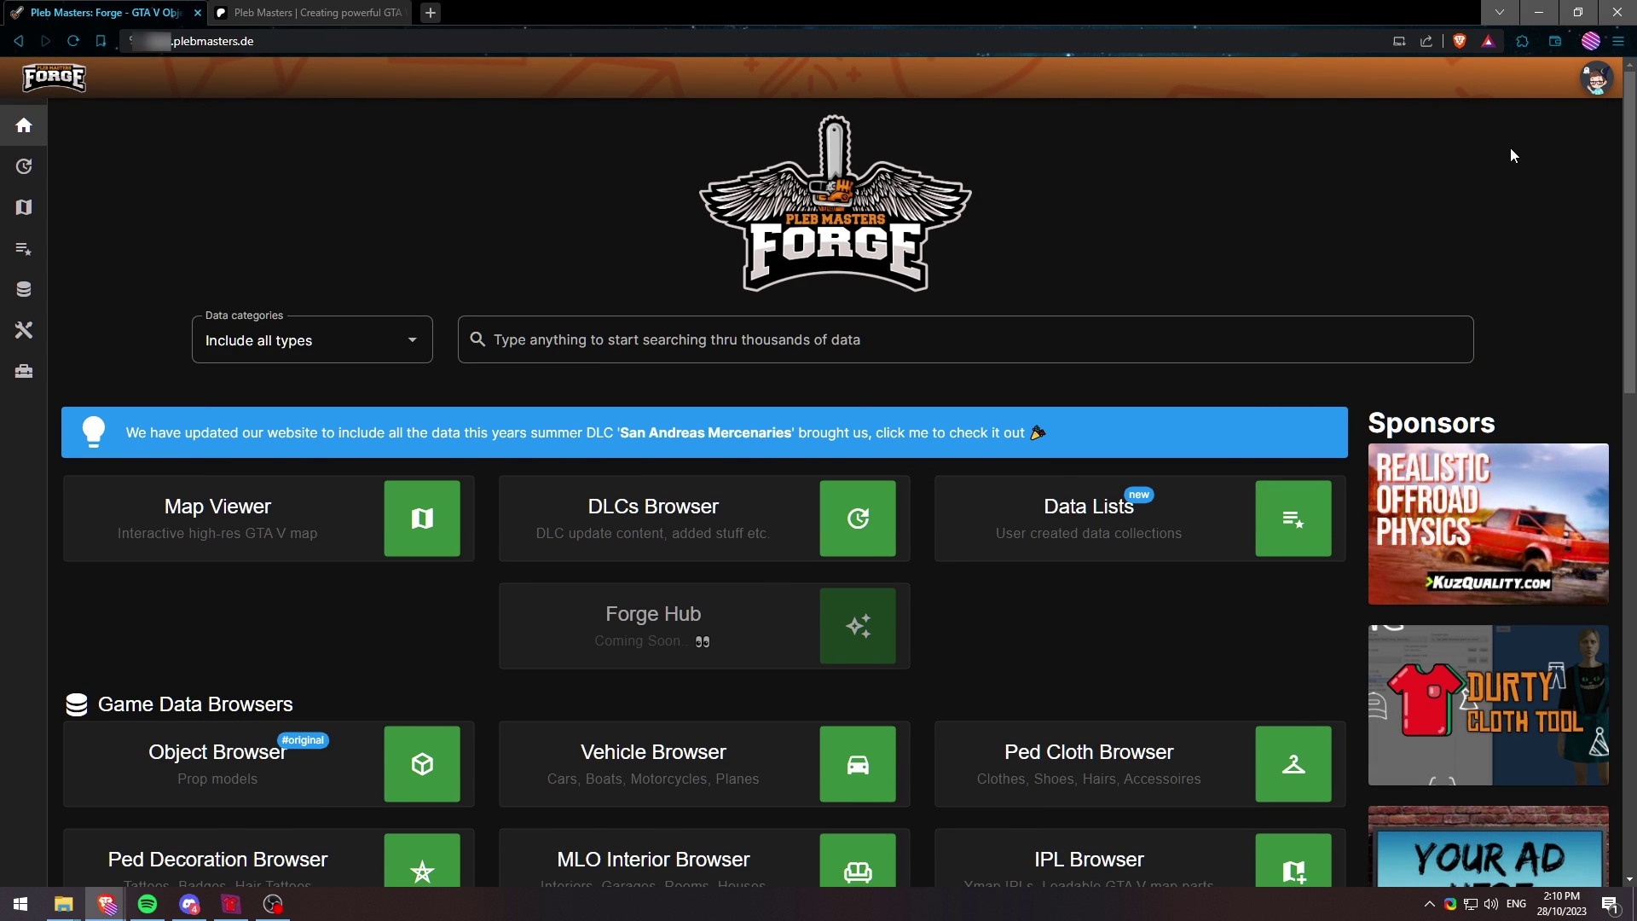
click(1600, 82)
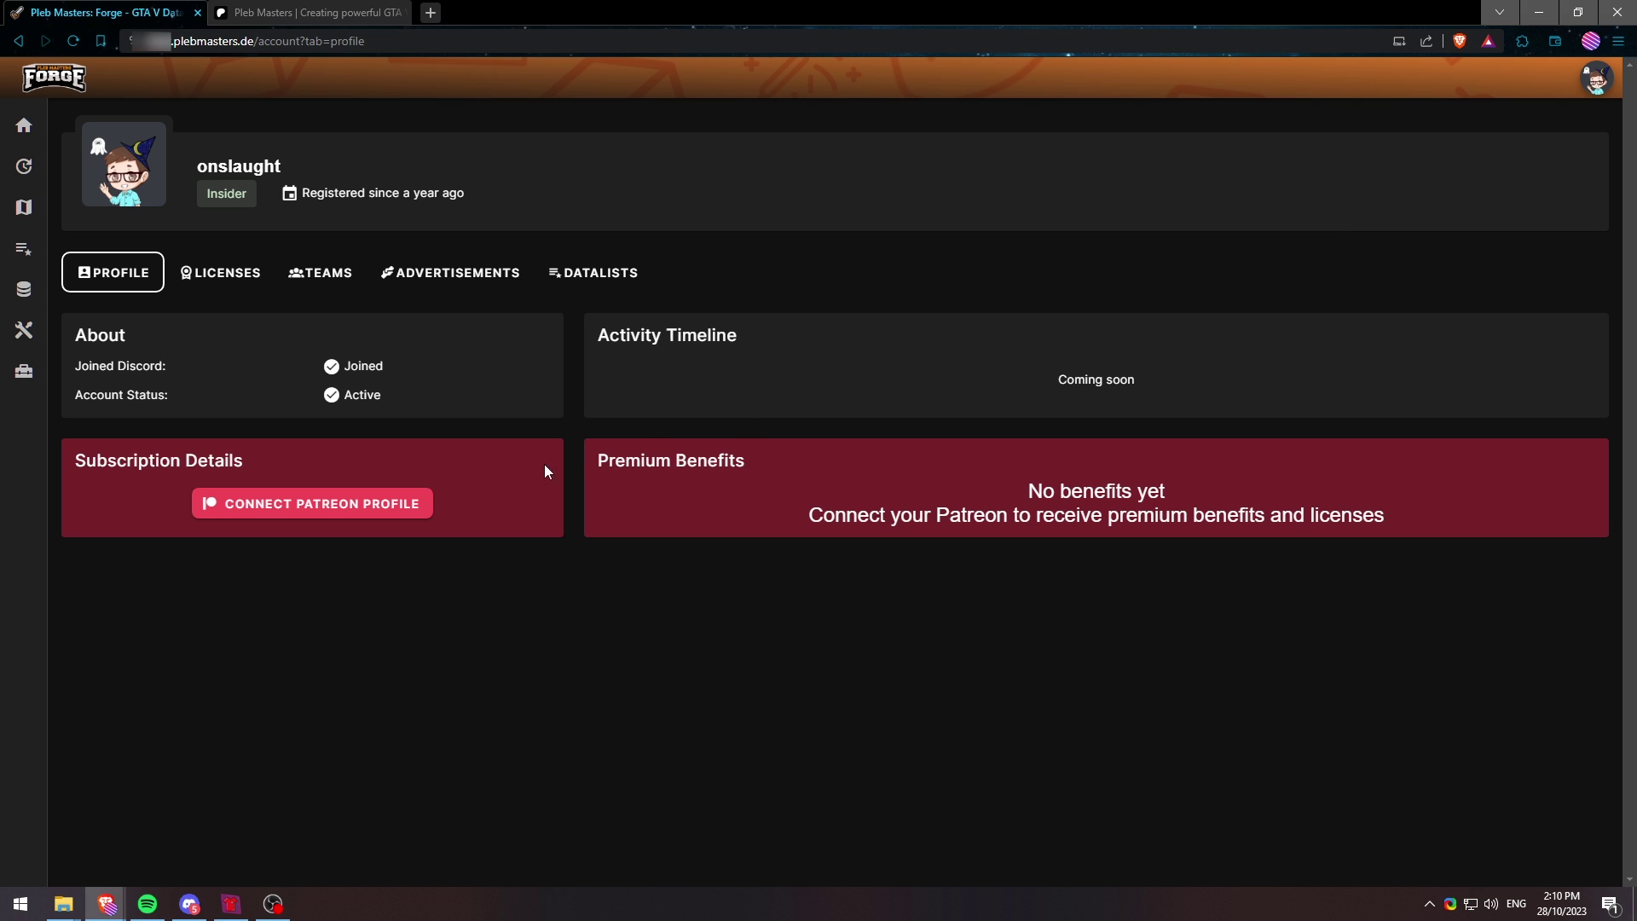
- Connect the Patreon profile so Forge shows an active subscription with a 1x Durty Cloth Tool License
click(392, 505)
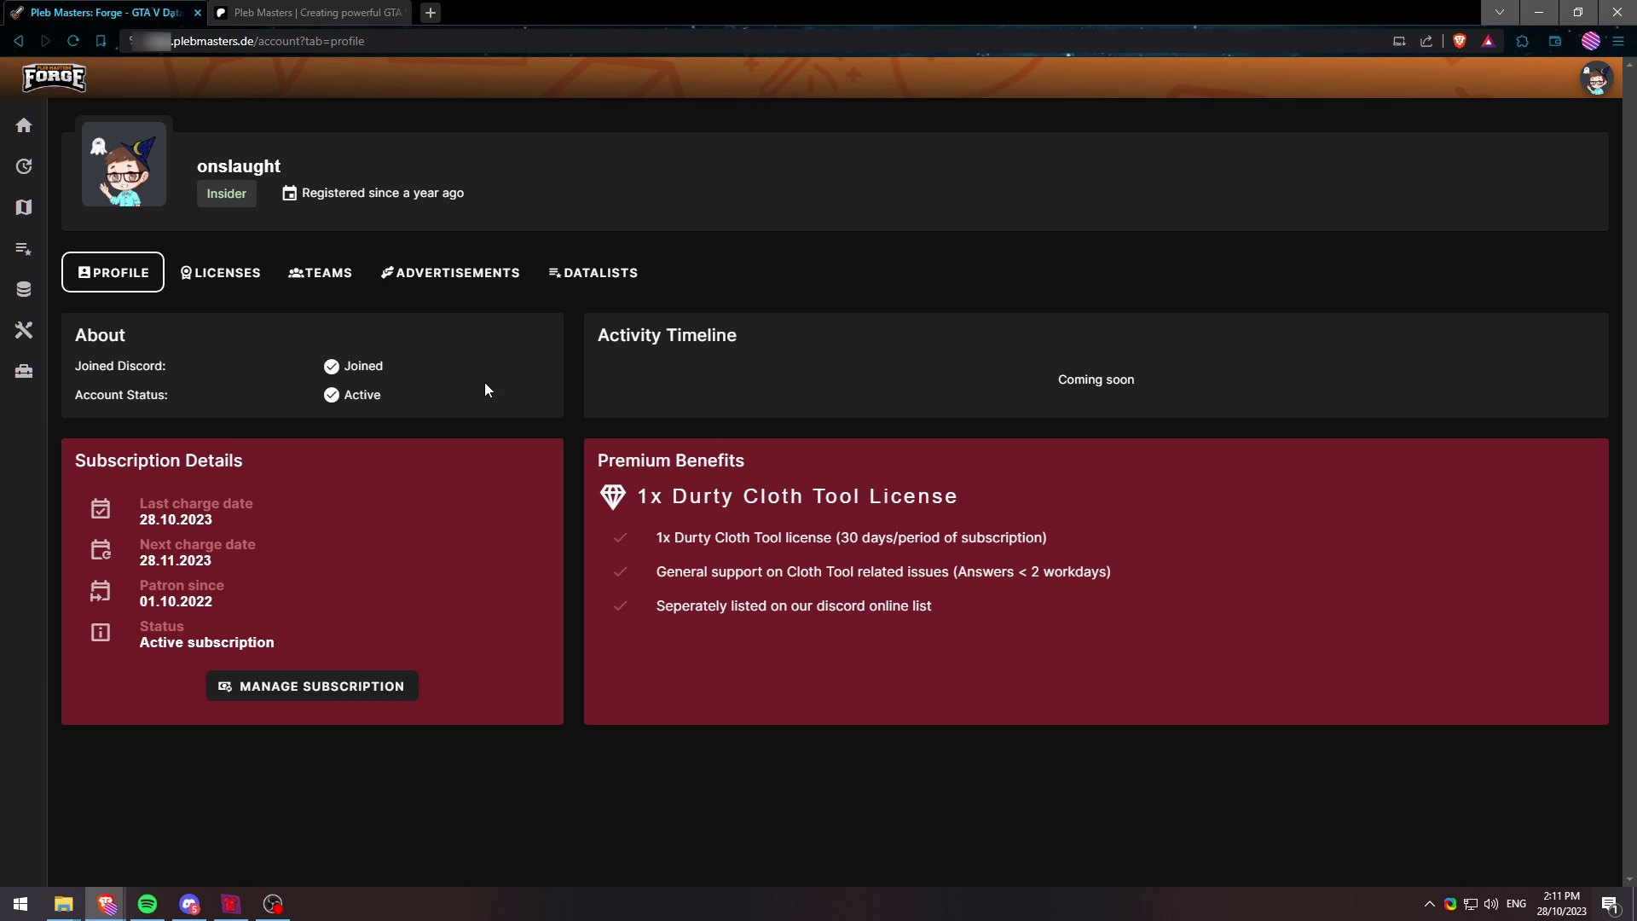
- Open the Durty Cloth Tool license under LICENSES and place the Durty Cloth Tool 2.5.1.1 window over it
click(223, 273)
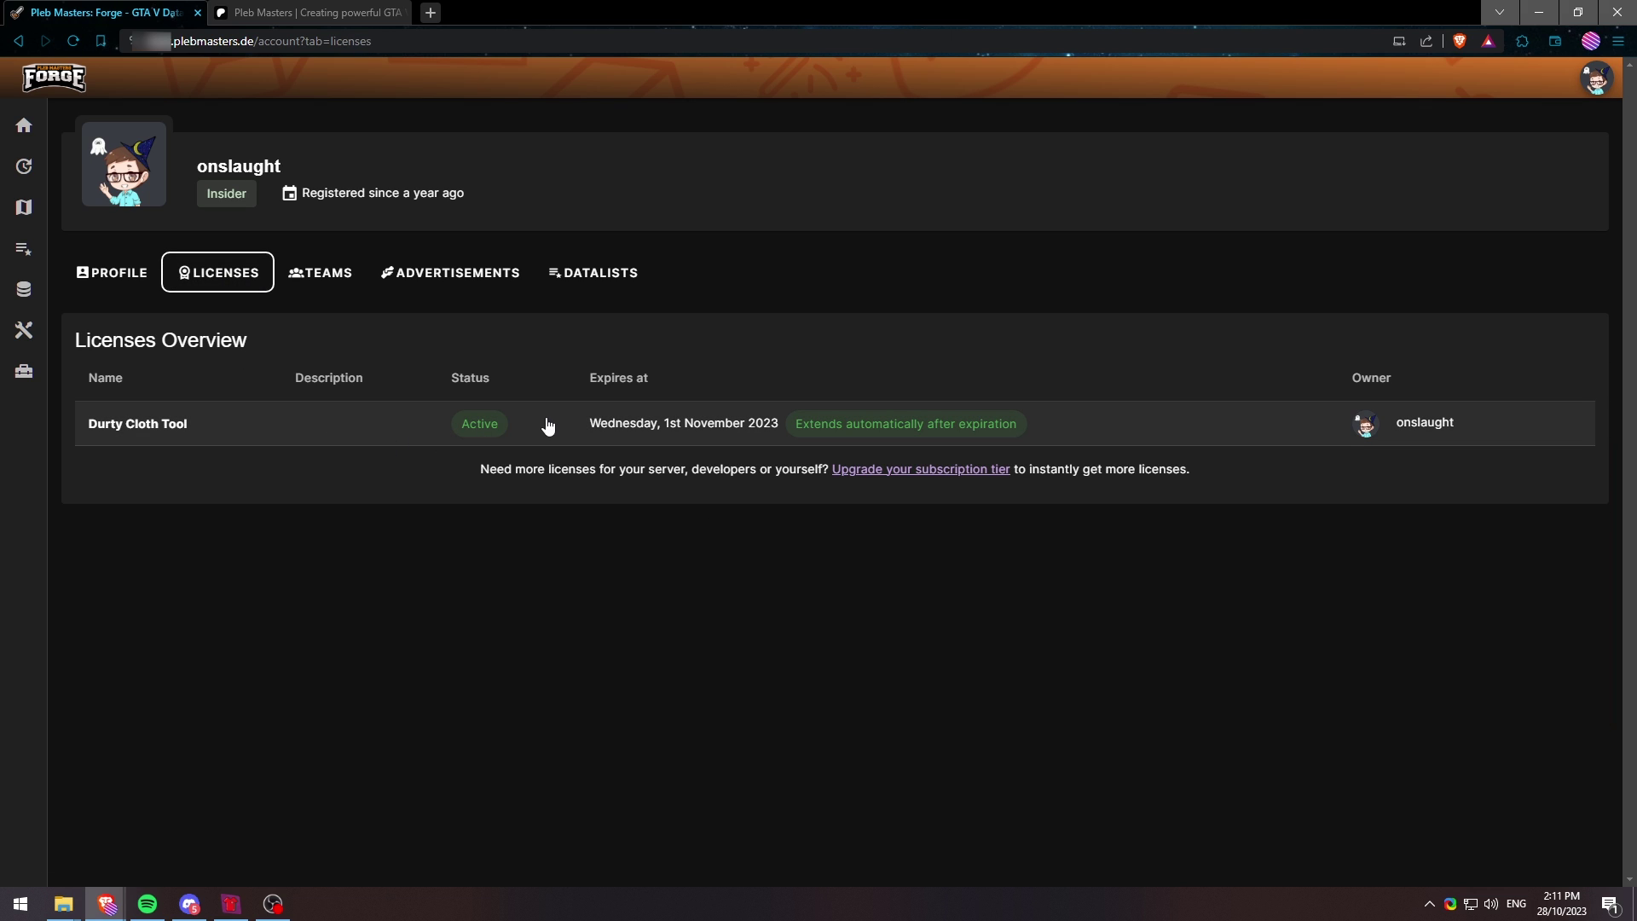
click(358, 414)
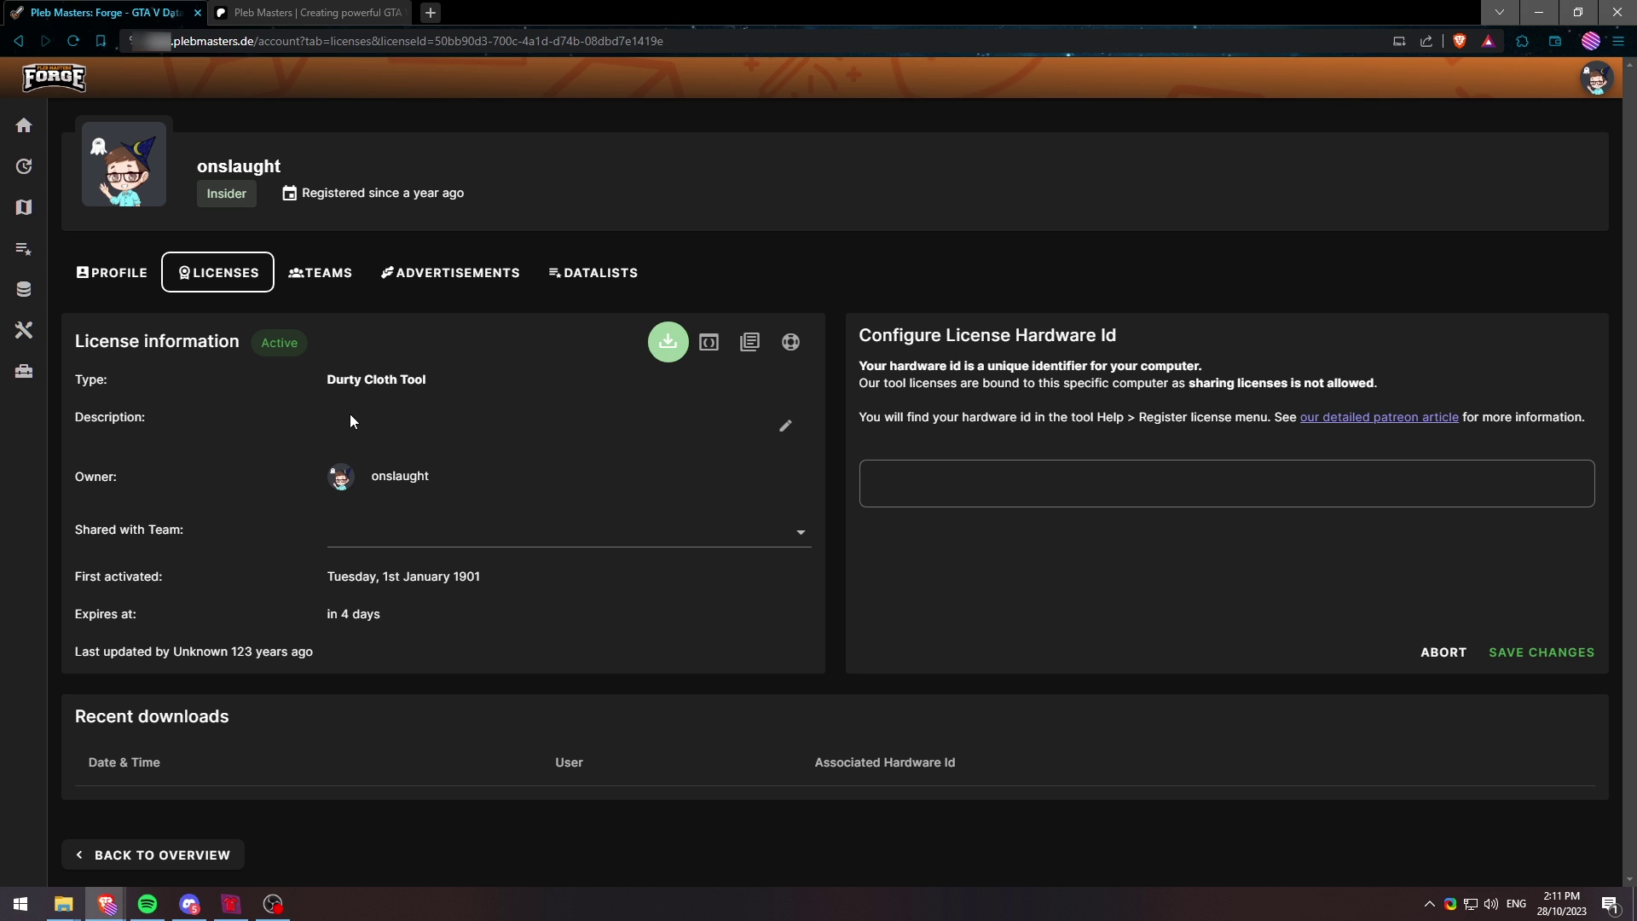
key(alt+Tab)
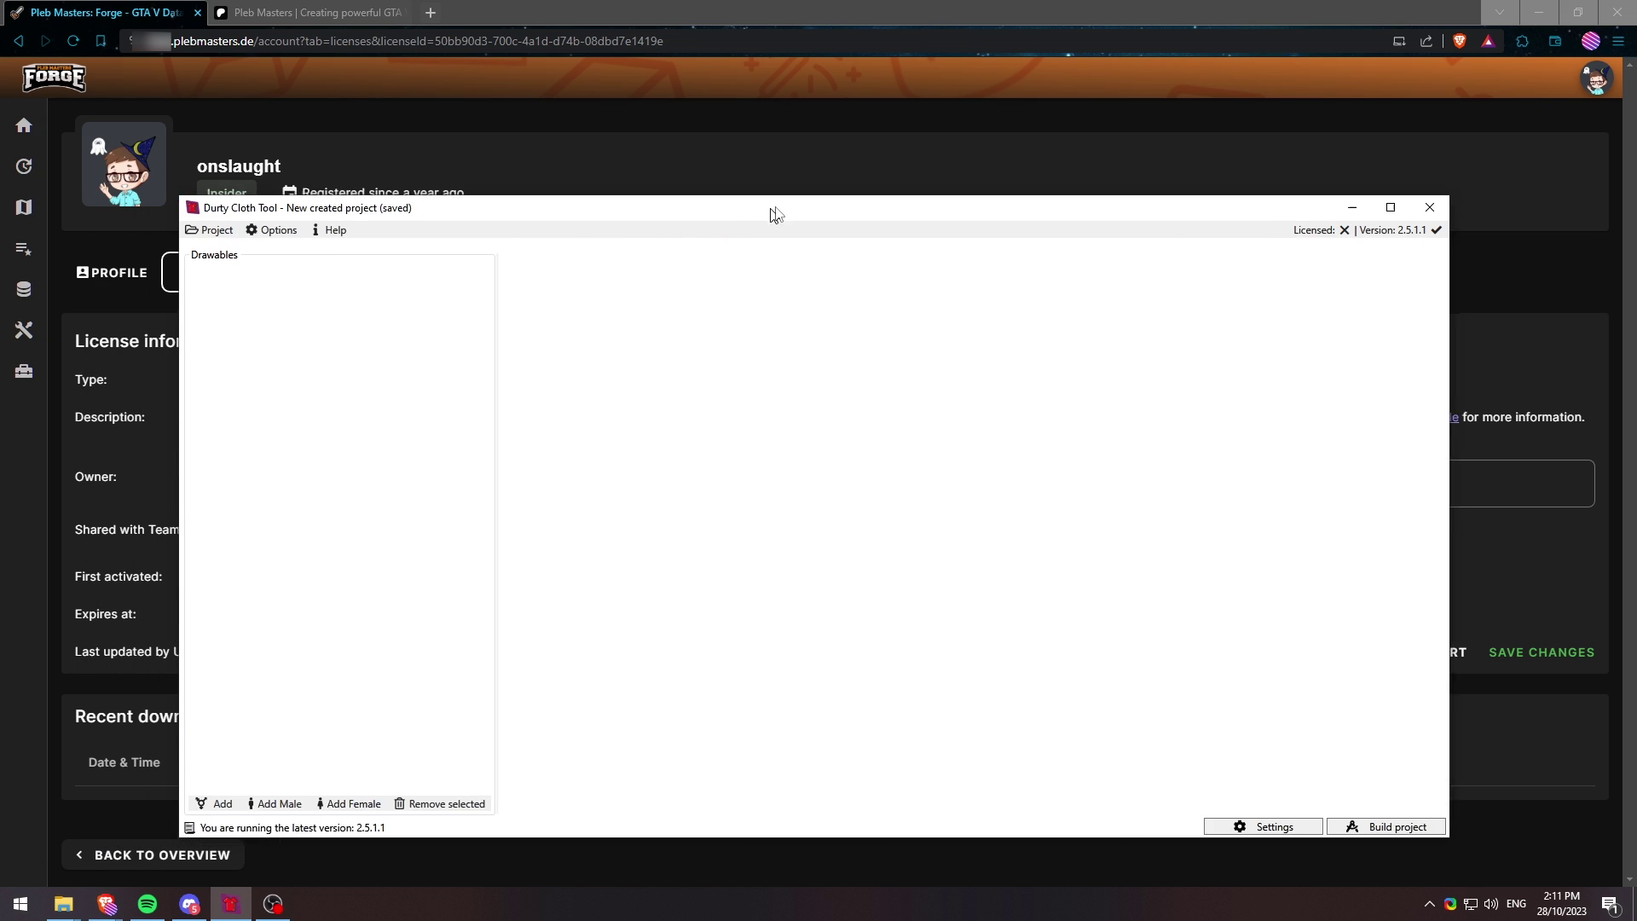
drag(770, 212, 842, 158)
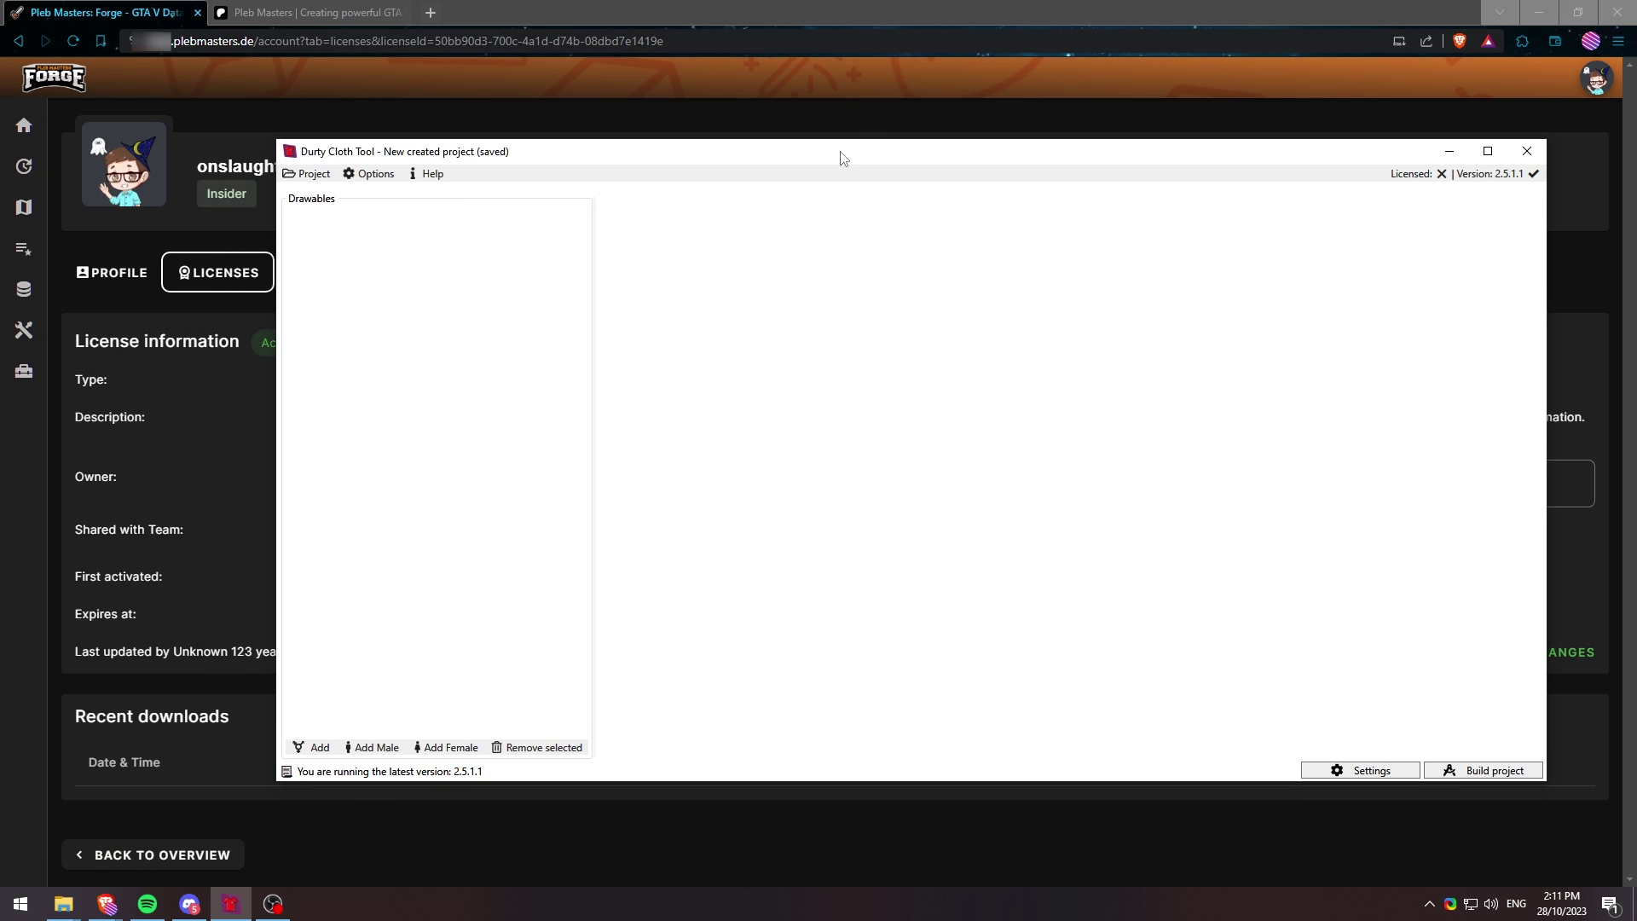
- Copy the hardware ID from the tool's Register license dialog and focus the license's Hardware Id field
click(436, 177)
click(450, 200)
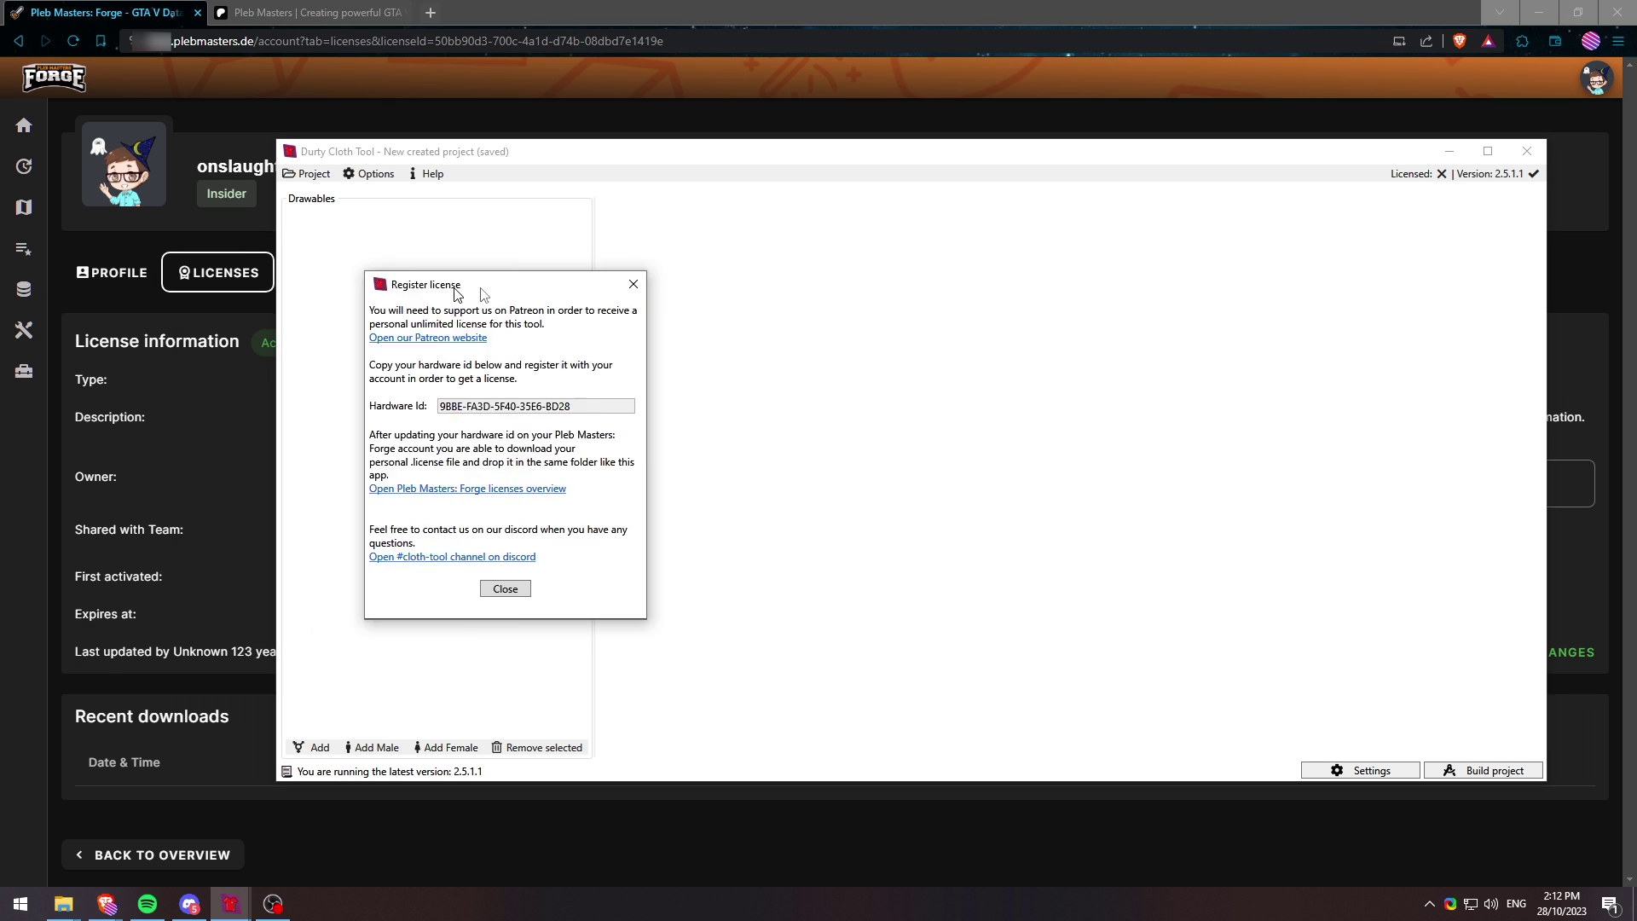
drag(455, 283, 541, 230)
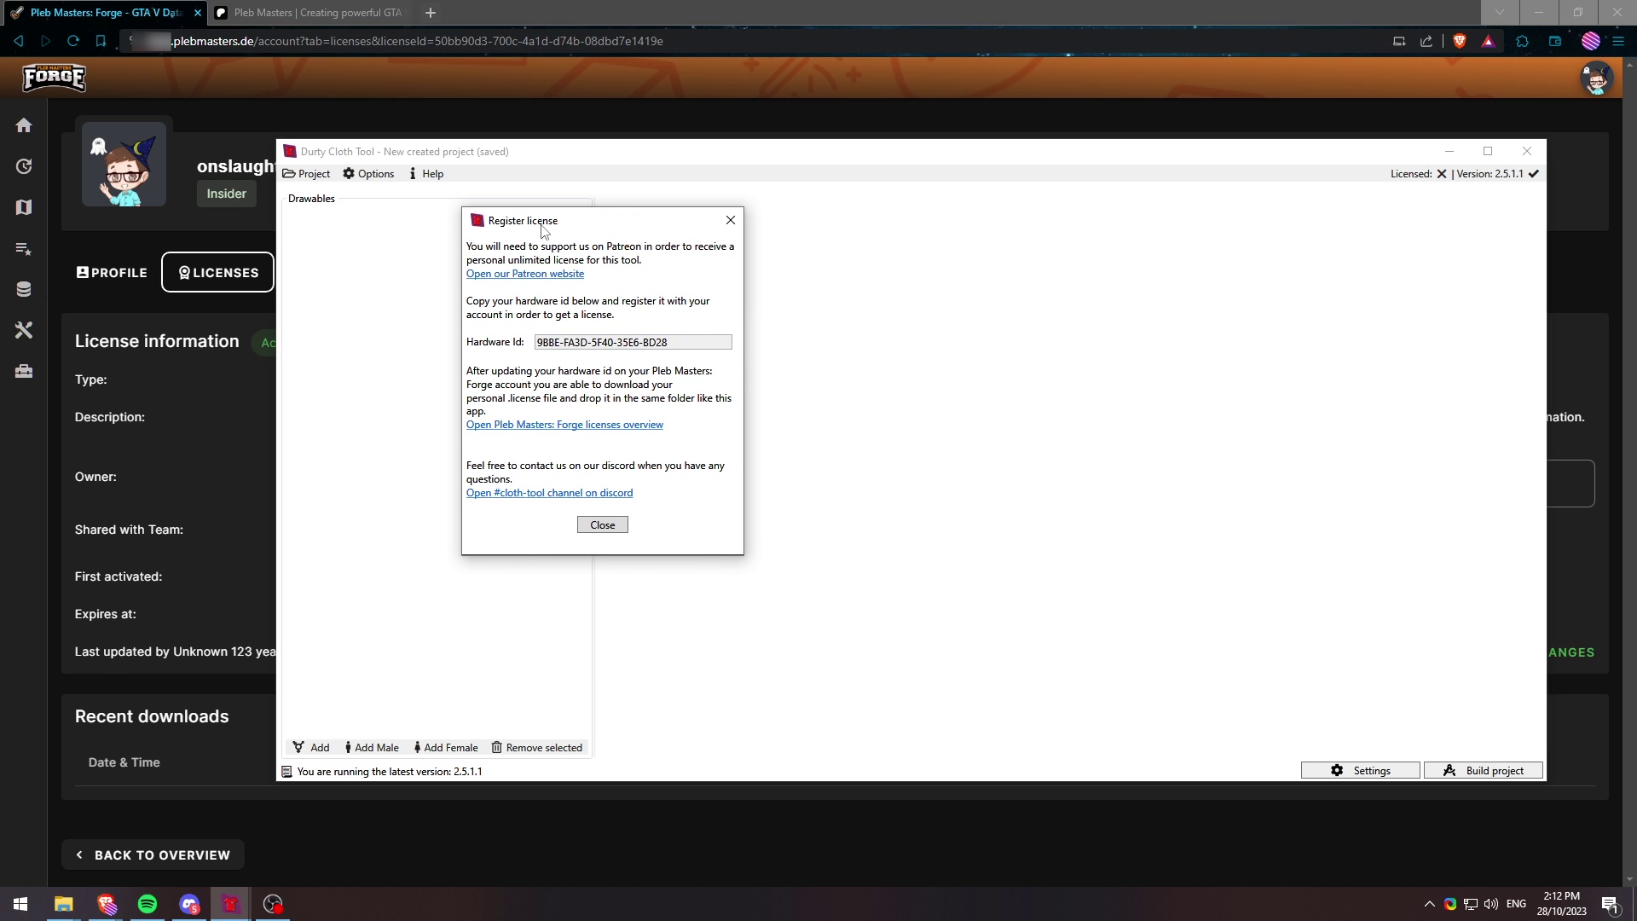
drag(683, 345, 525, 346)
key(ctrl+c)
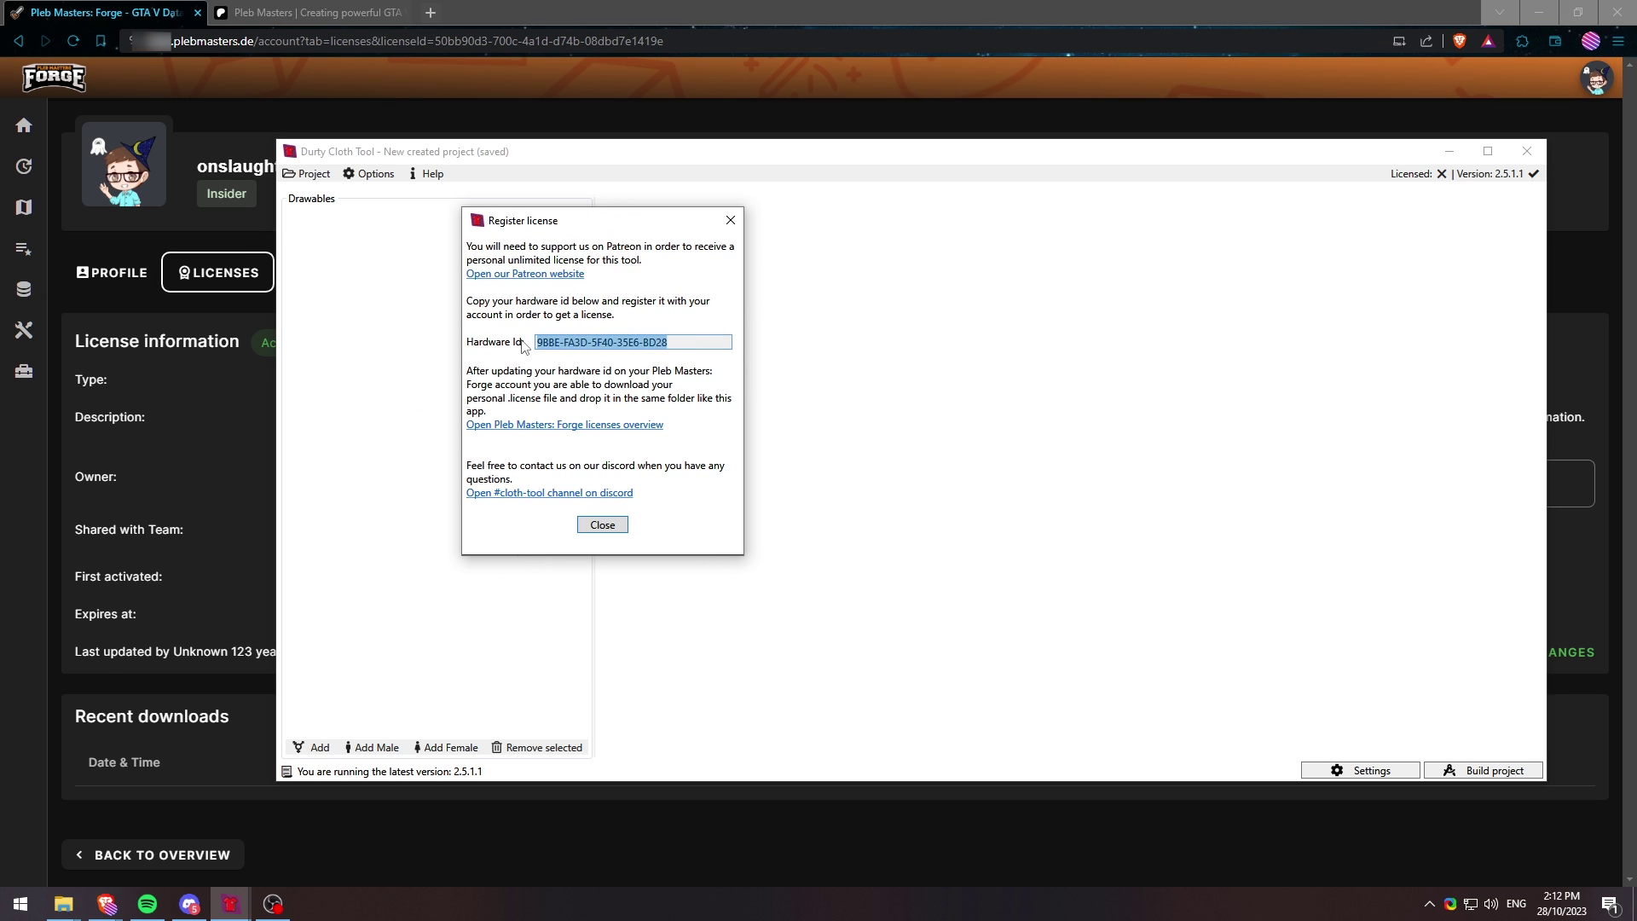
click(600, 99)
click(948, 483)
- Paste the hardware ID into the Durty Cloth Tool license, save, and confirm the hardware lock
key(ctrl+v)
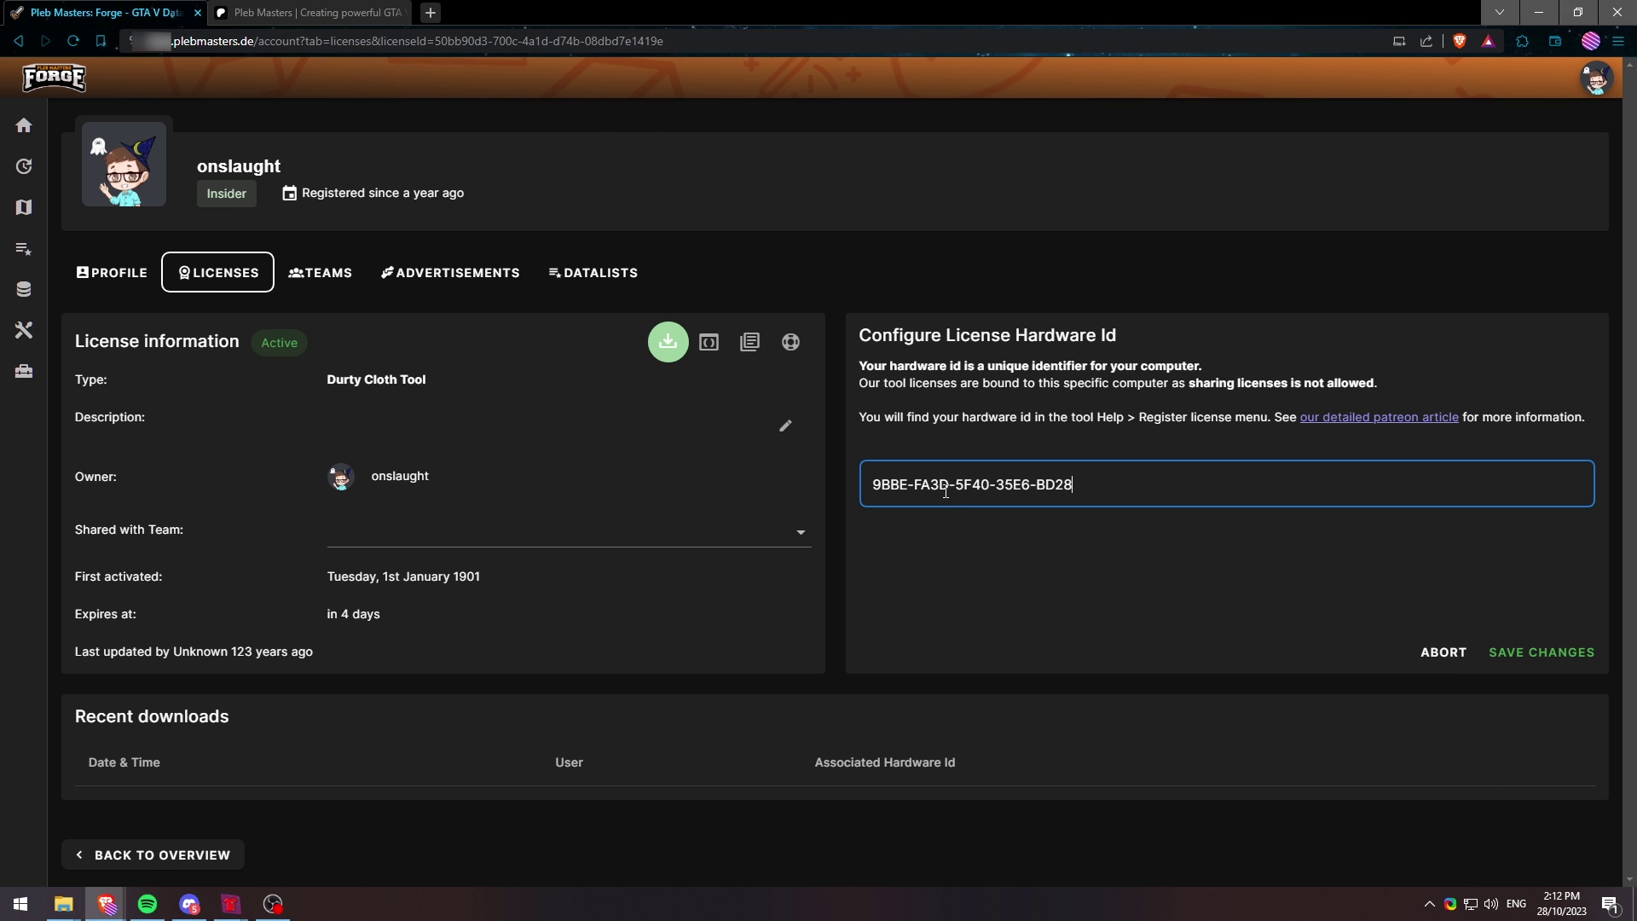
click(1523, 654)
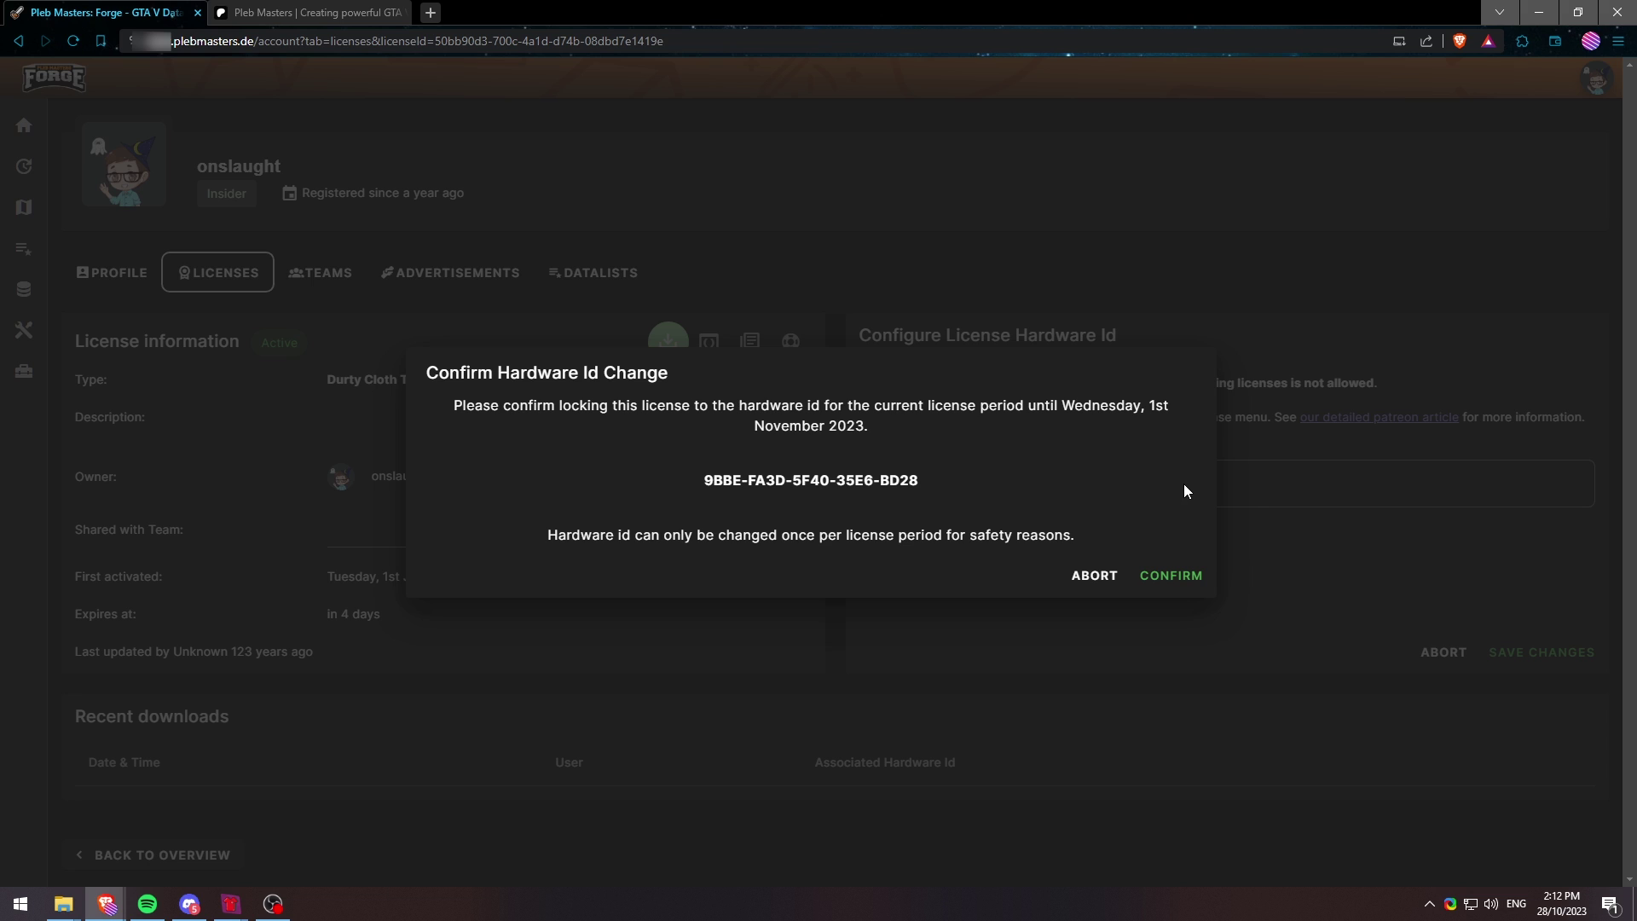
click(1173, 576)
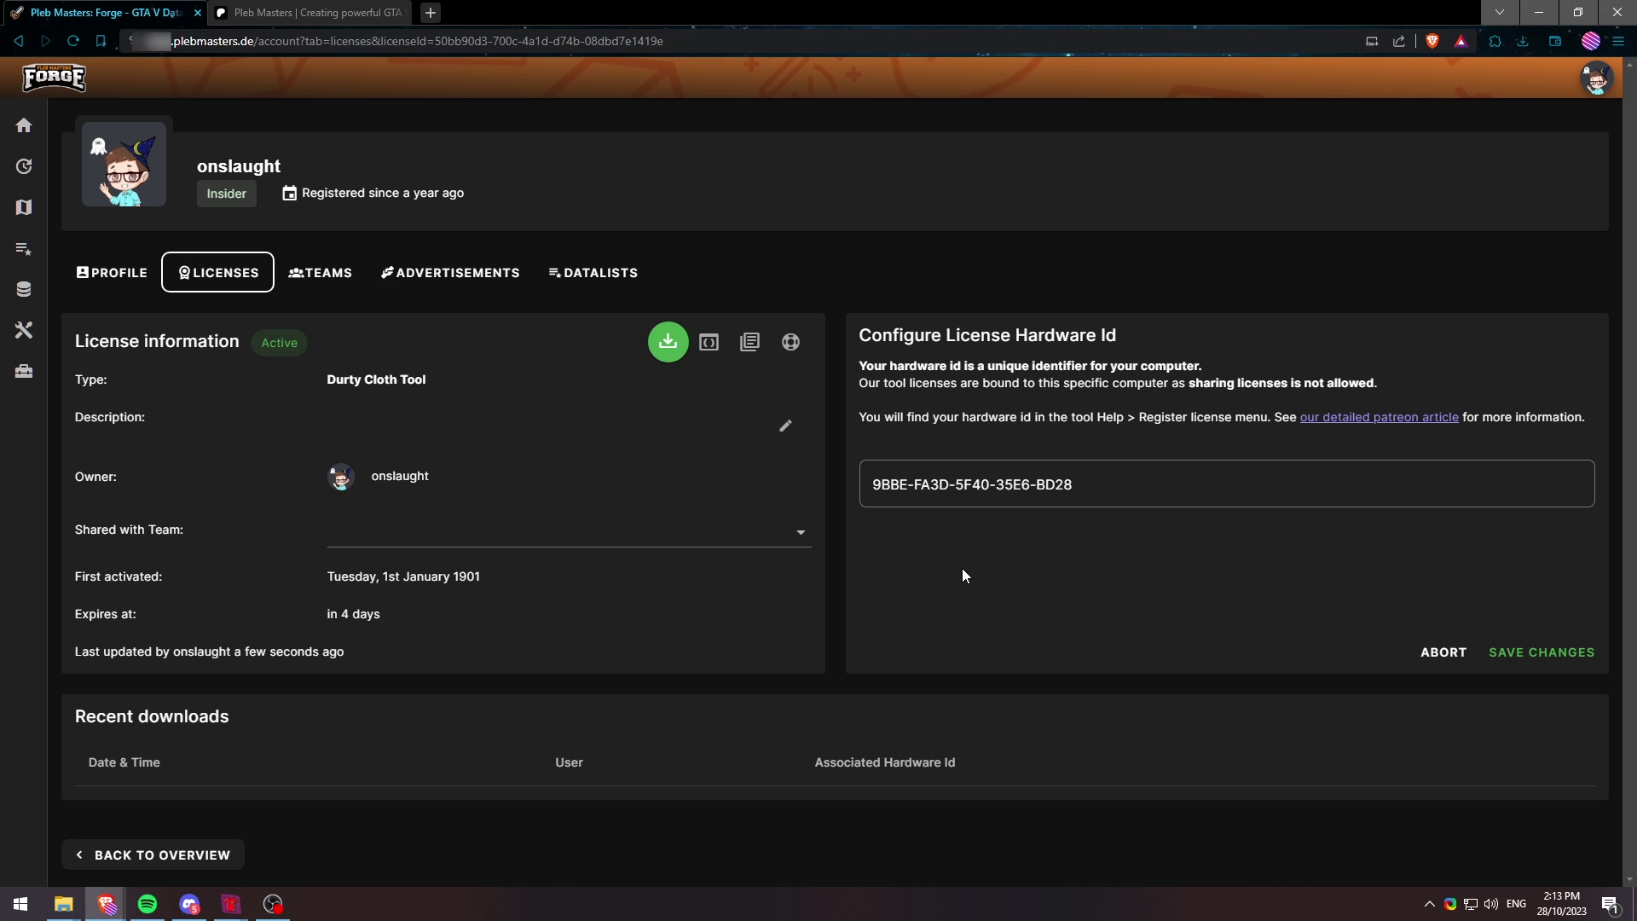
- Download durtycloth.license after reviewing the hardware ID, then dismiss the License Info tips
click(667, 351)
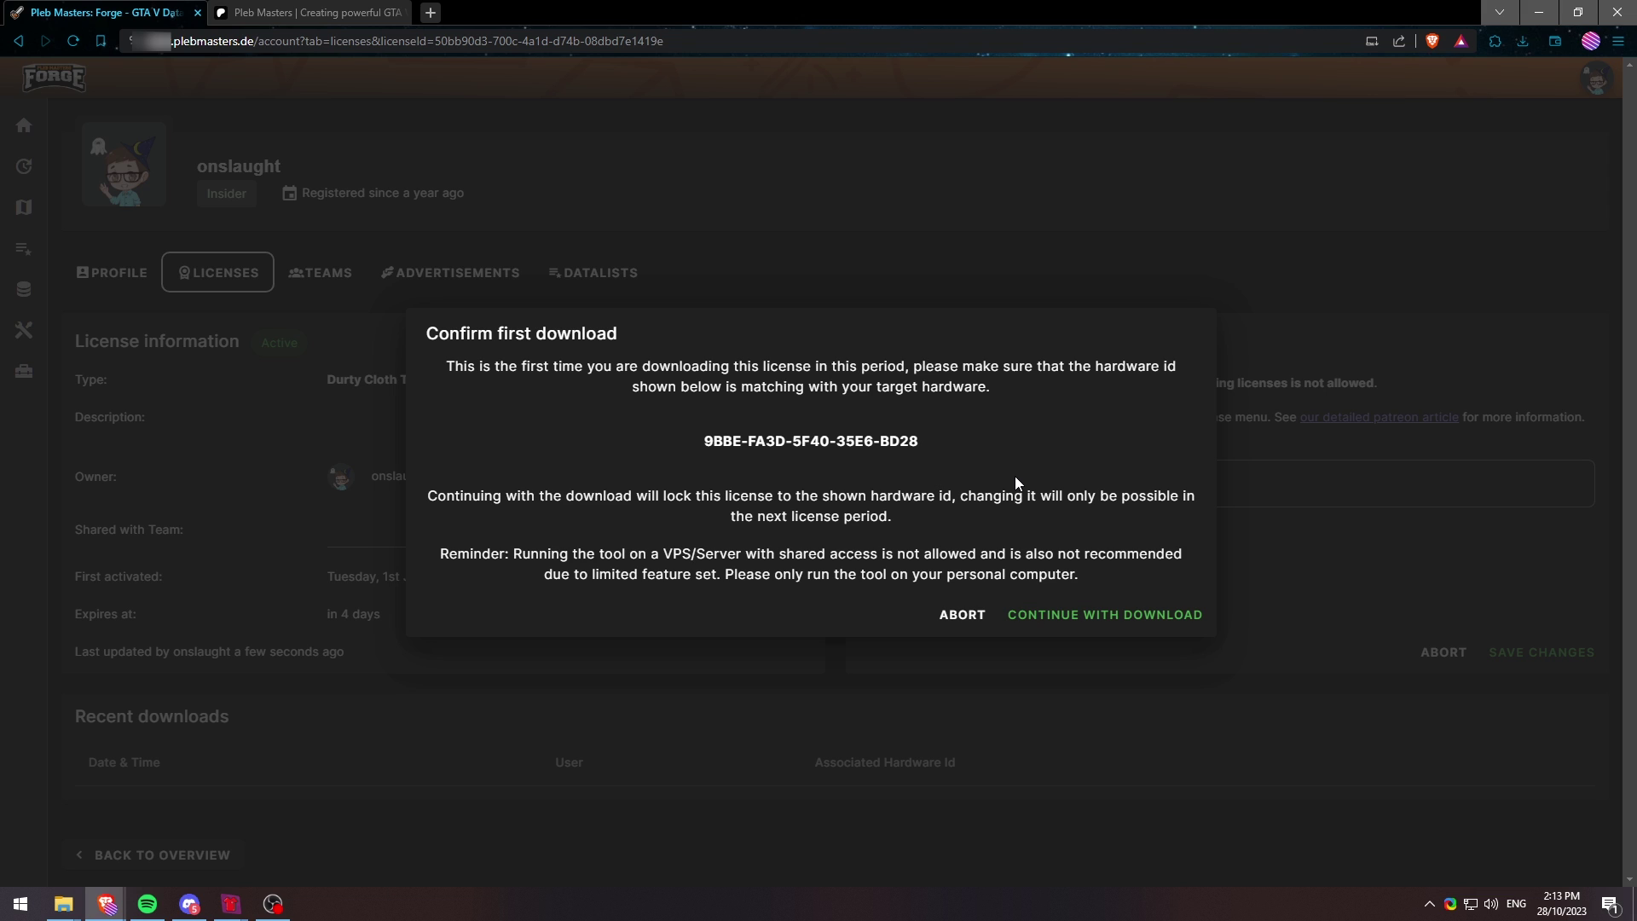
drag(921, 442, 699, 440)
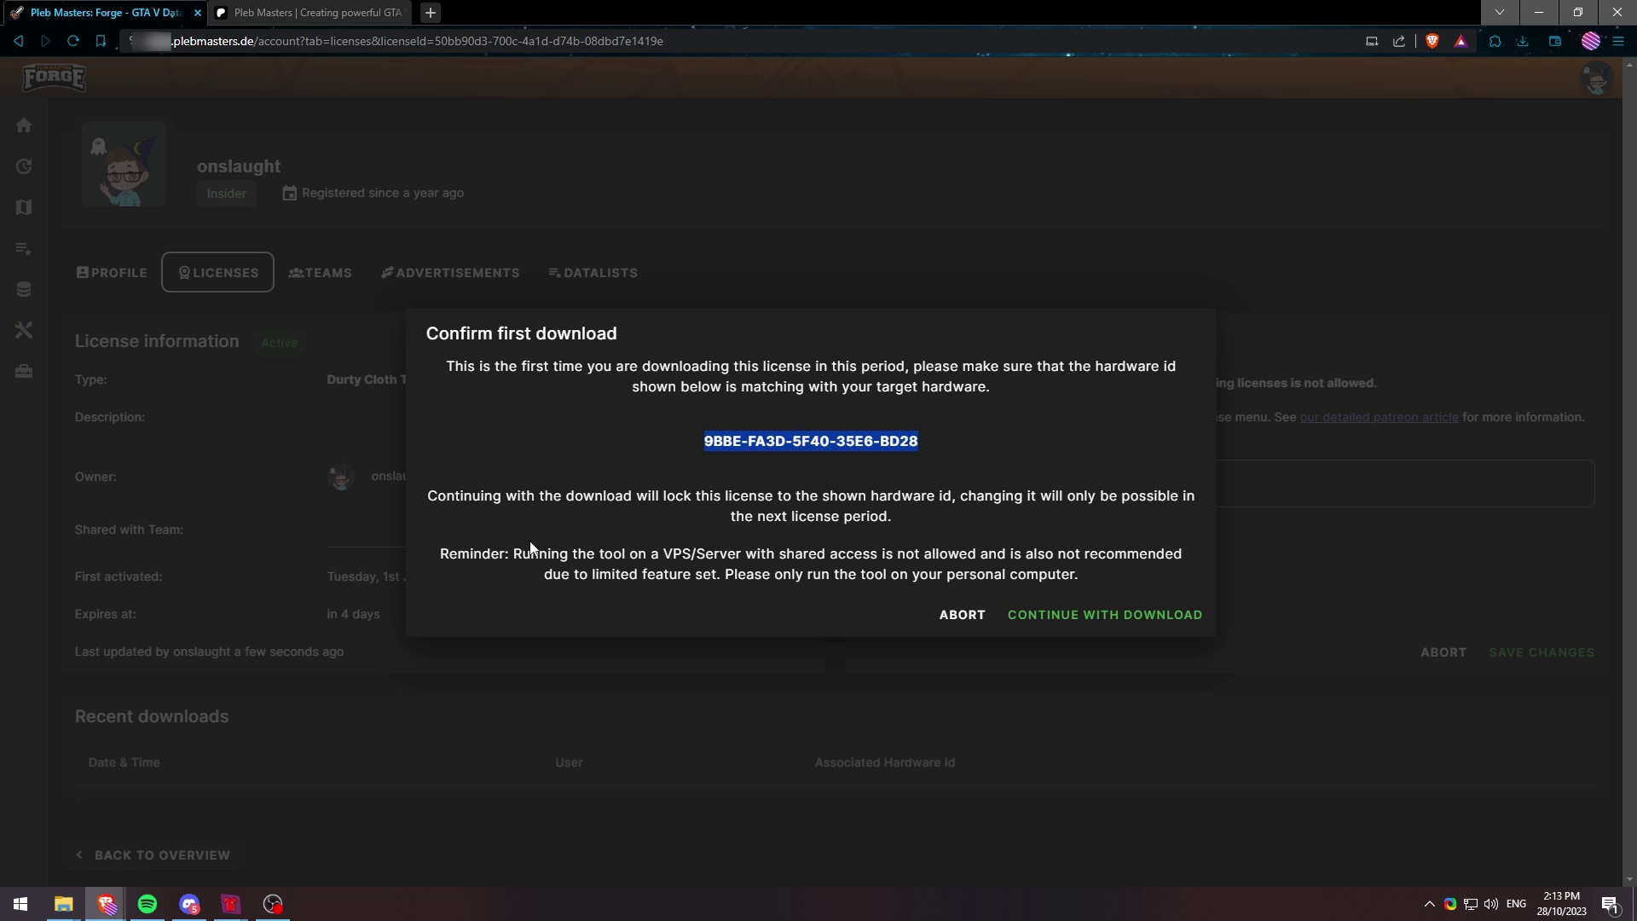
drag(512, 554, 741, 559)
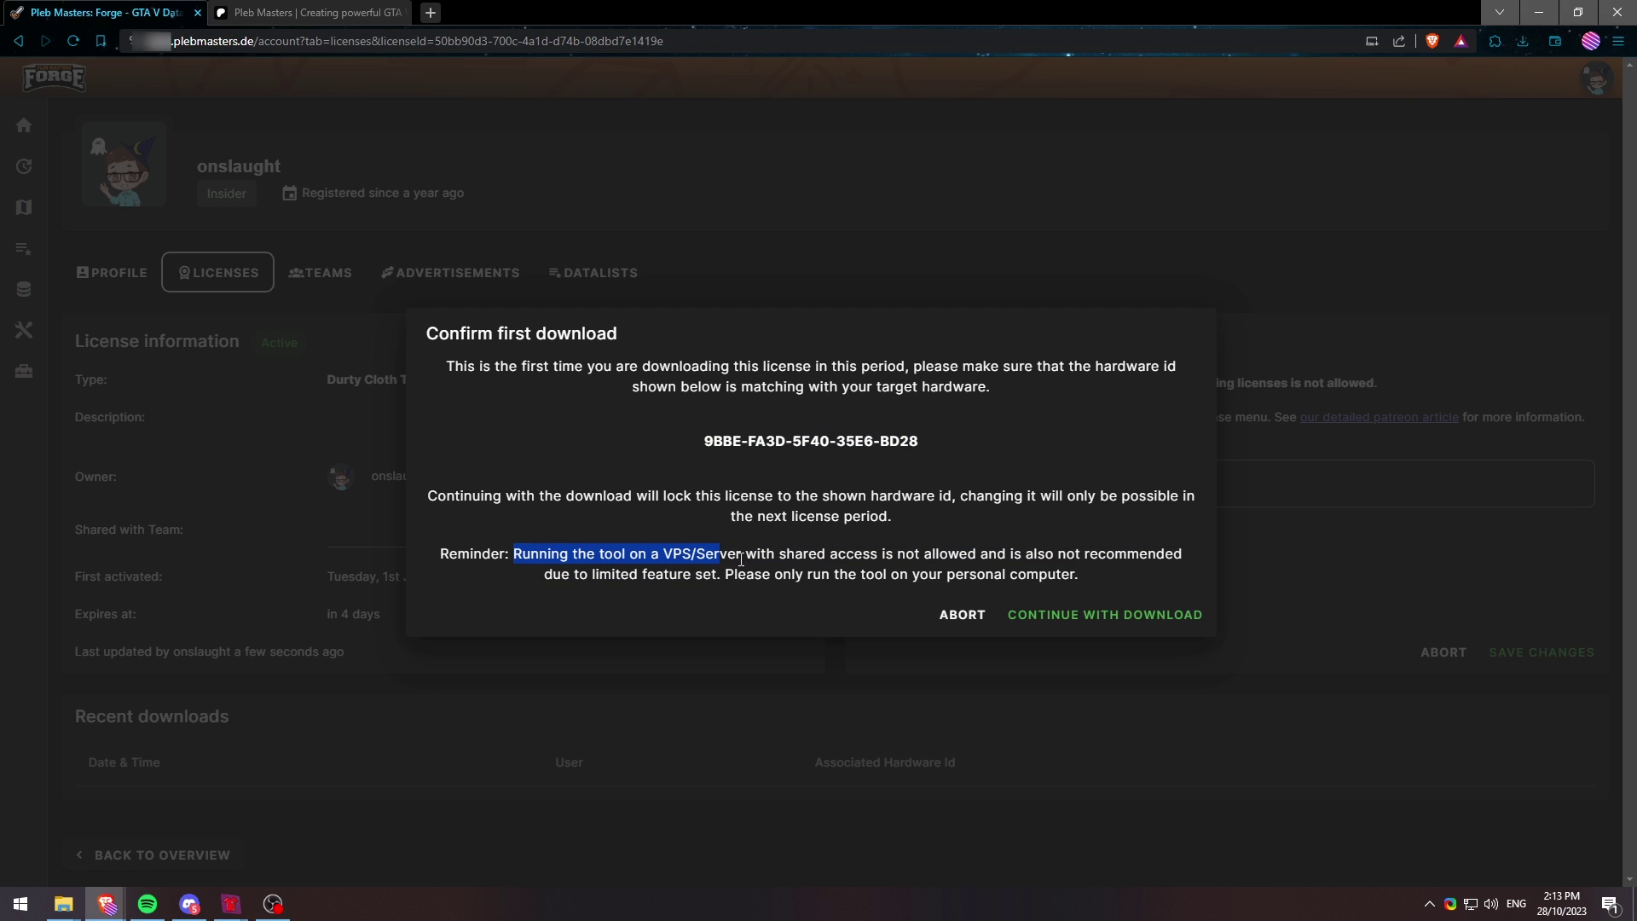
click(1108, 552)
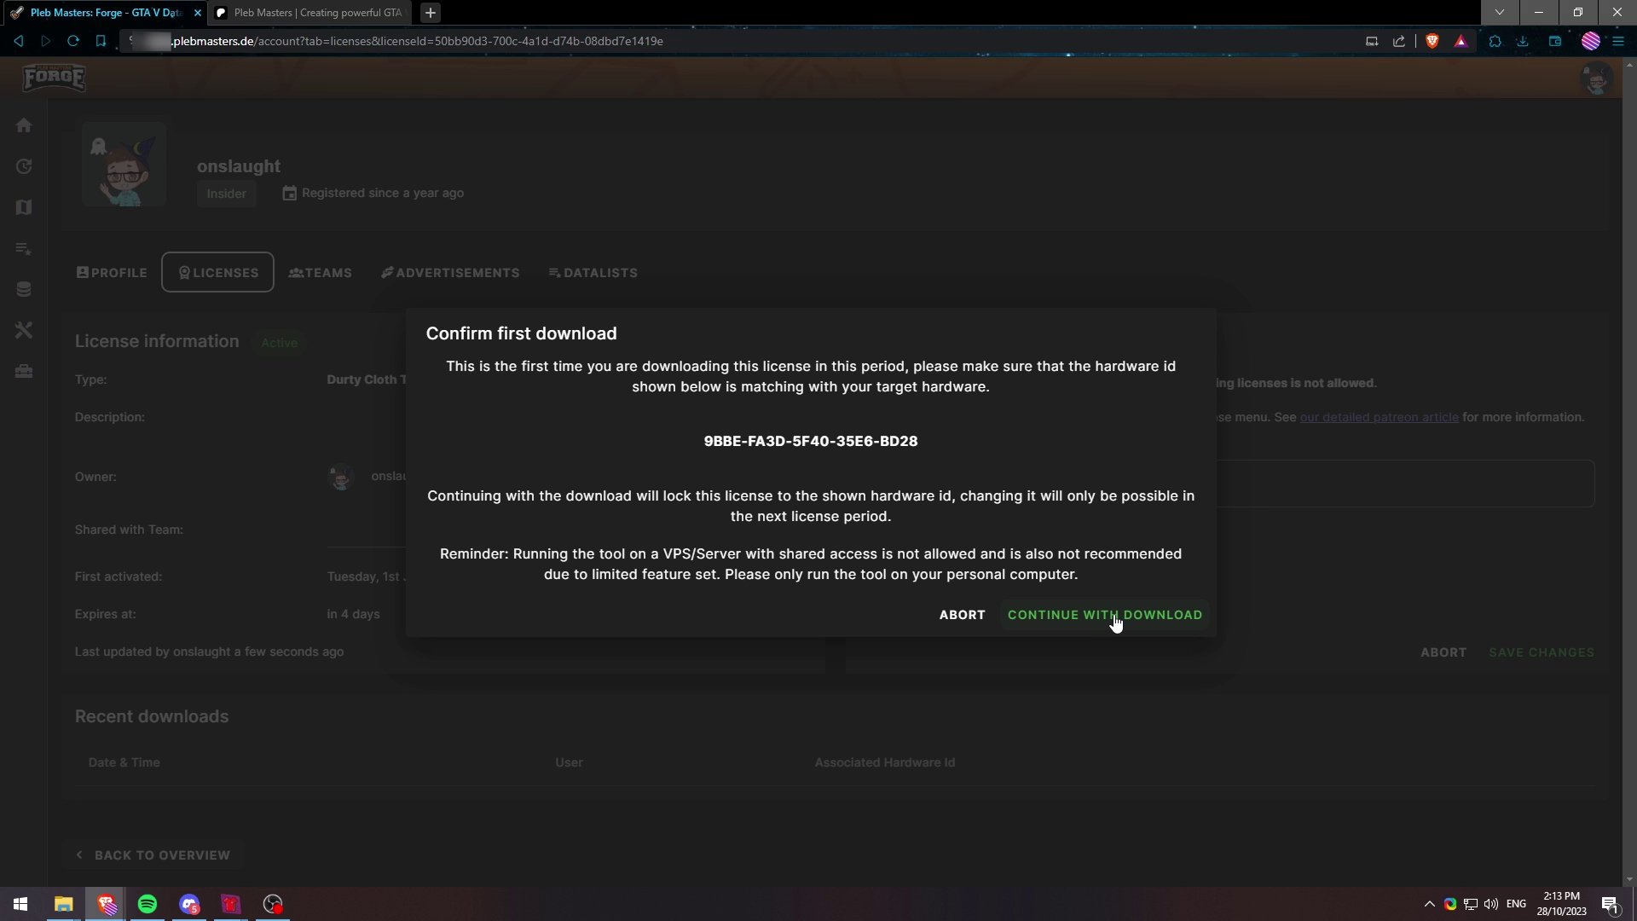
click(1113, 615)
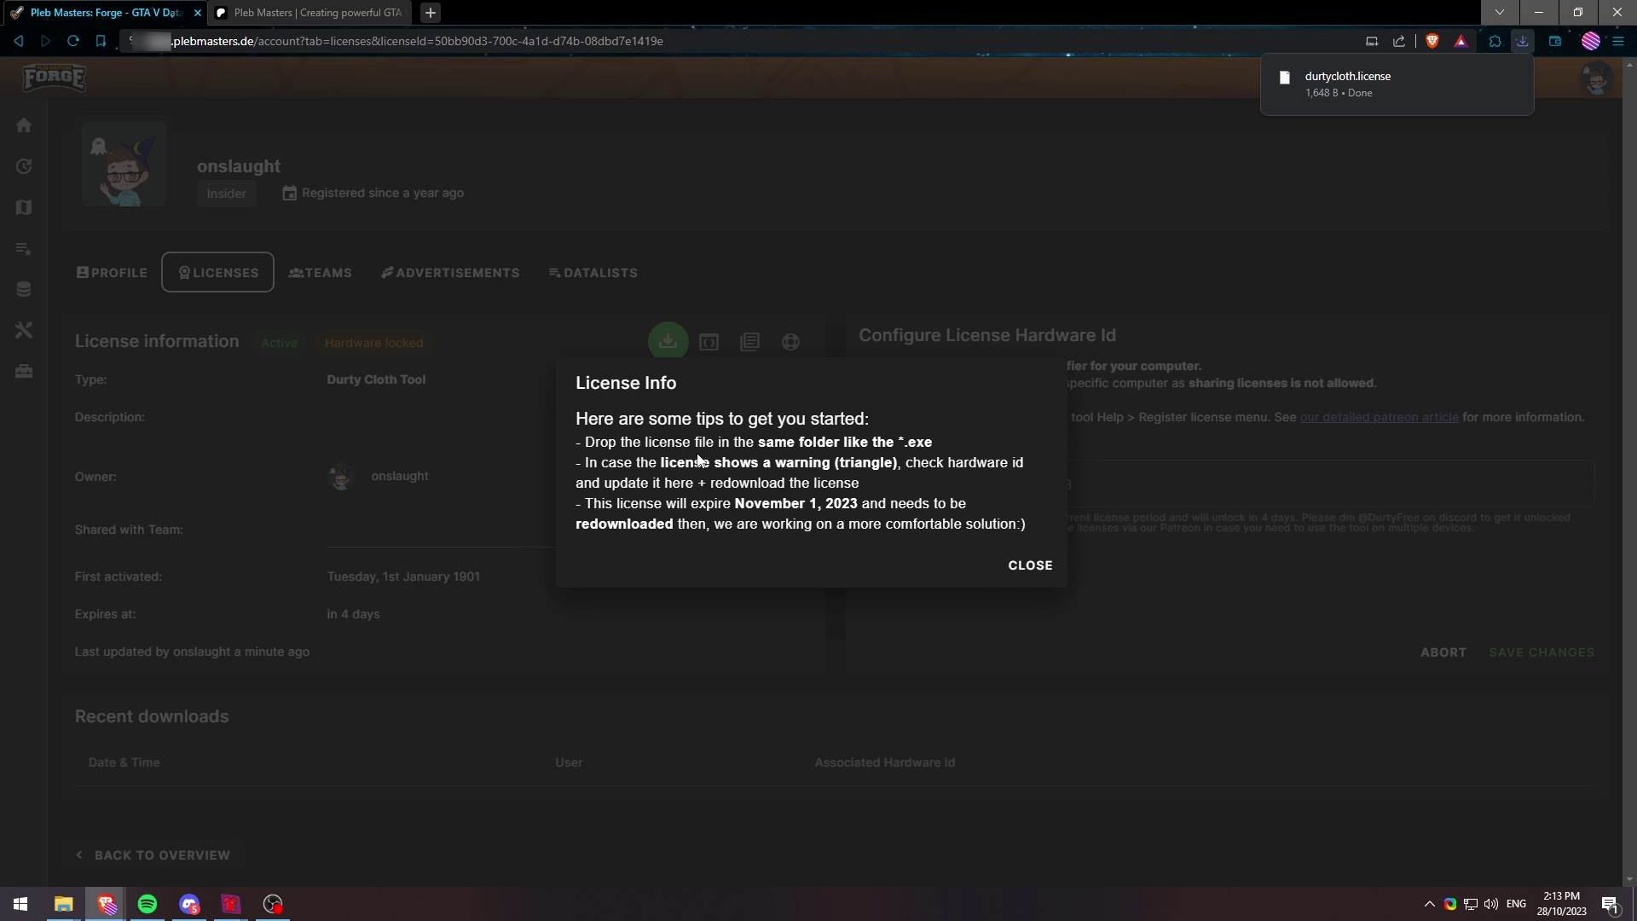
click(1031, 566)
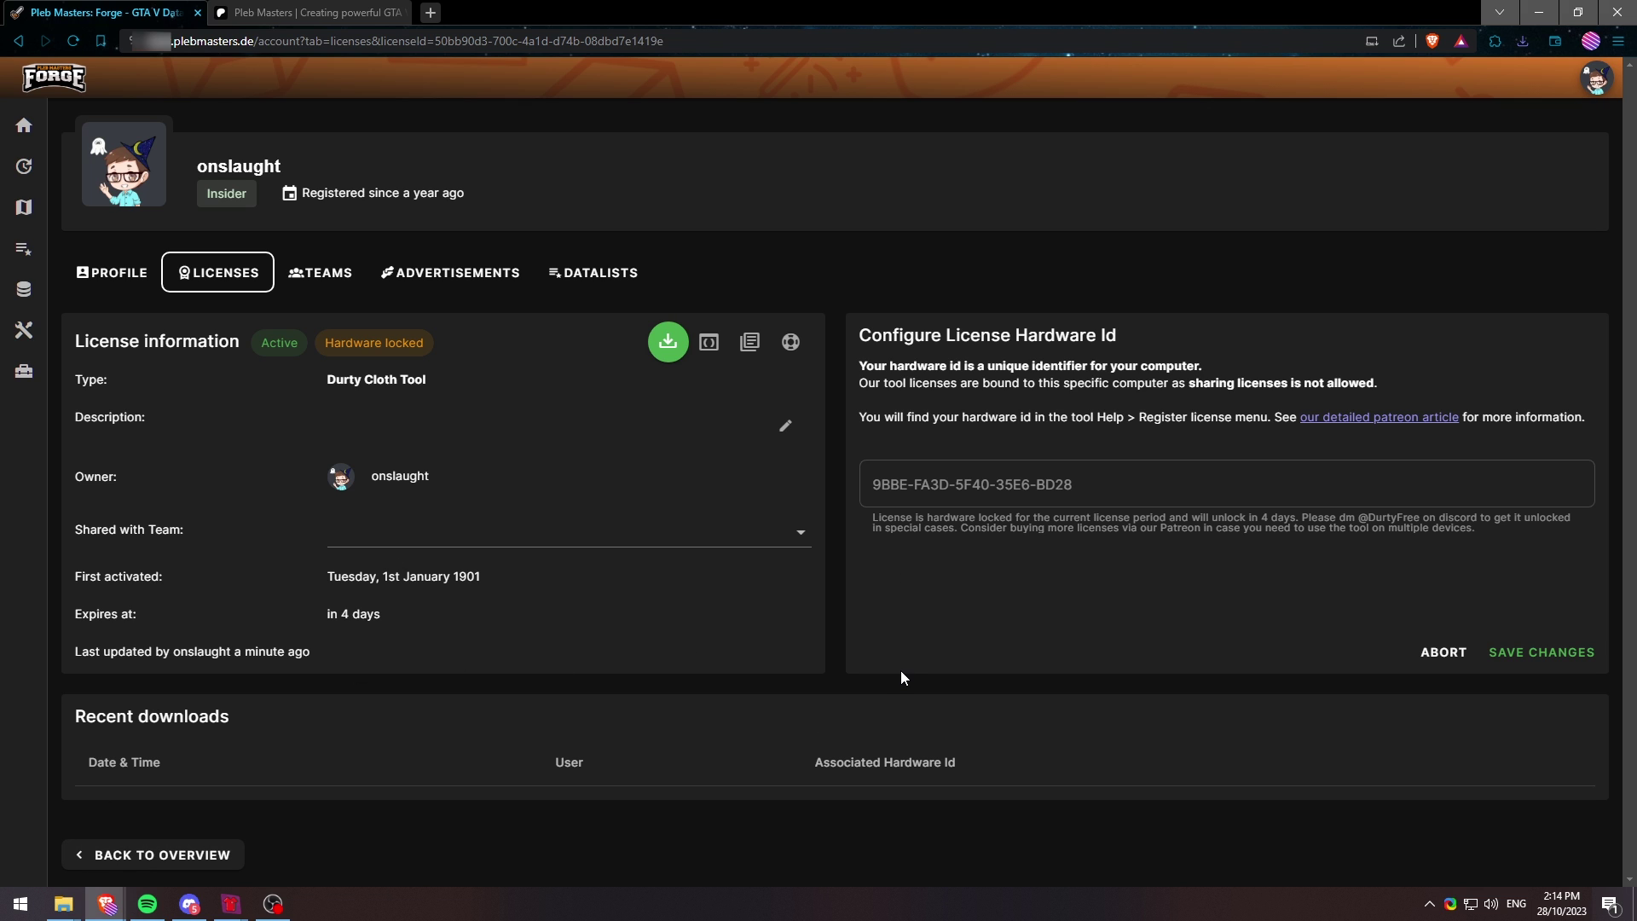
- Drag durtycloth.license from the browser downloads into the DurtyCloth folder beside DurtyClothTool.App.exe
click(63, 903)
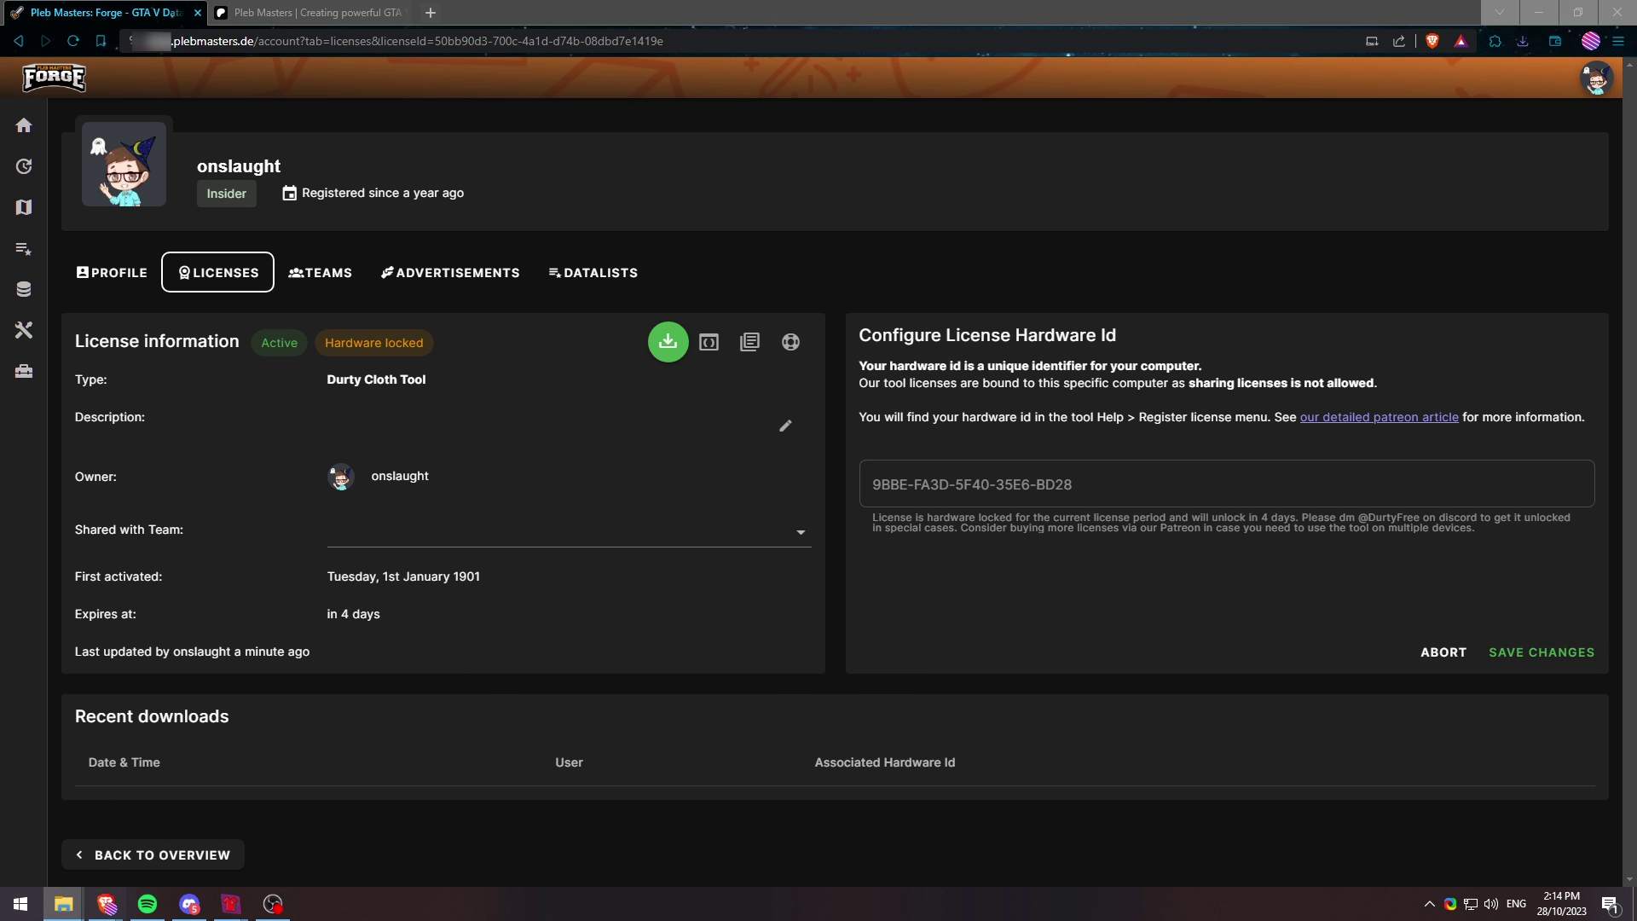
drag(556, 426, 782, 336)
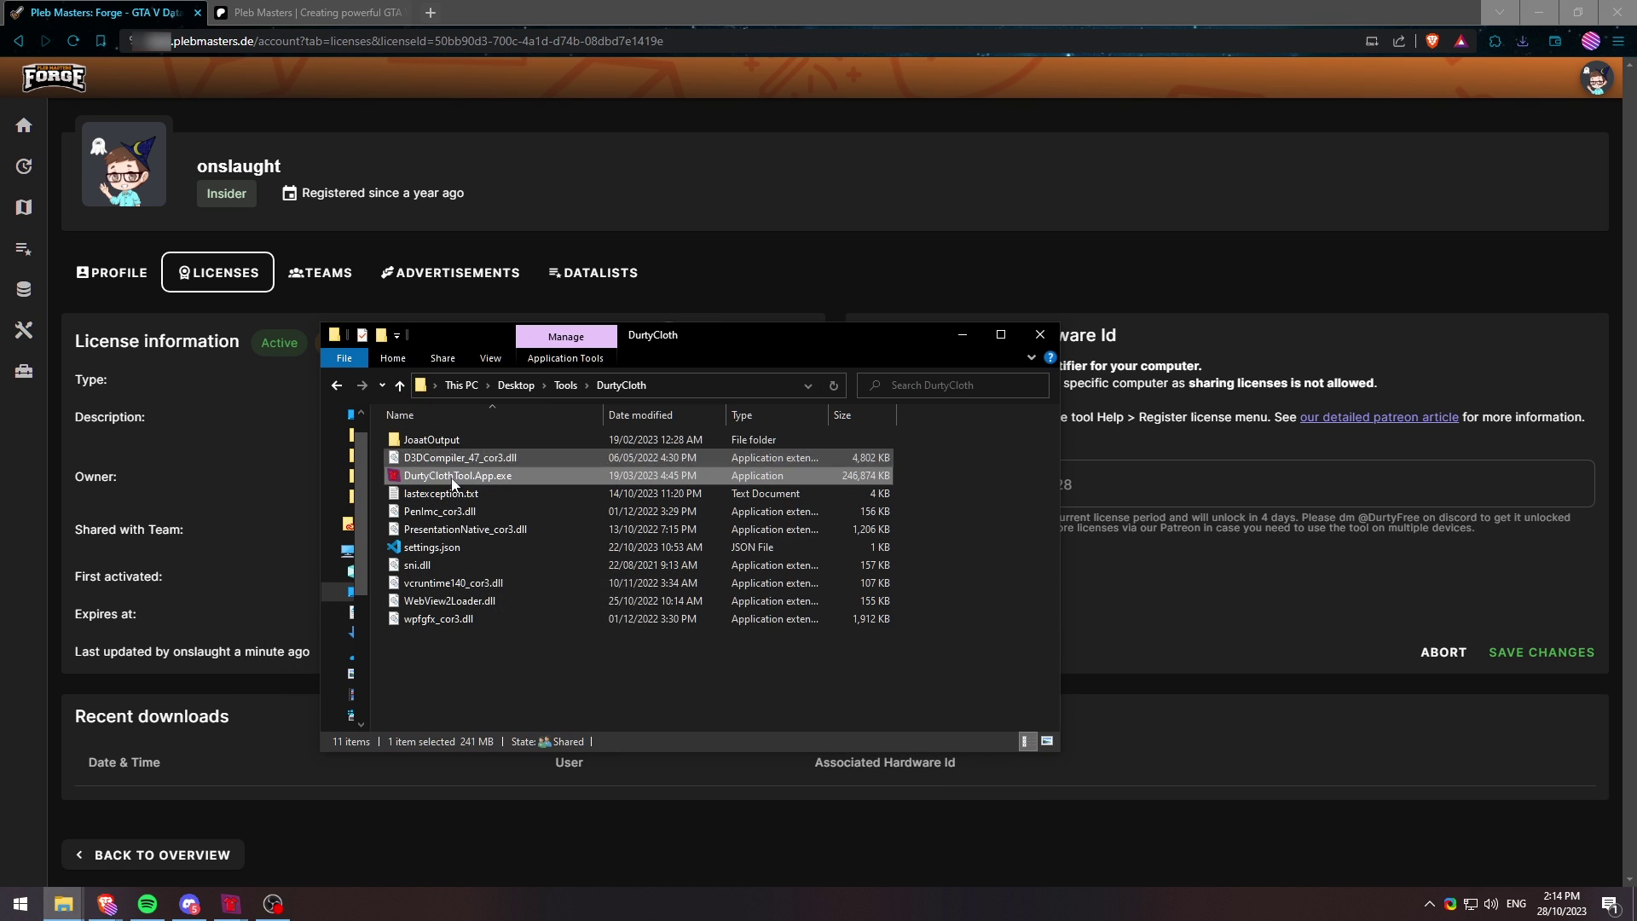
drag(930, 10, 1183, 39)
click(1499, 78)
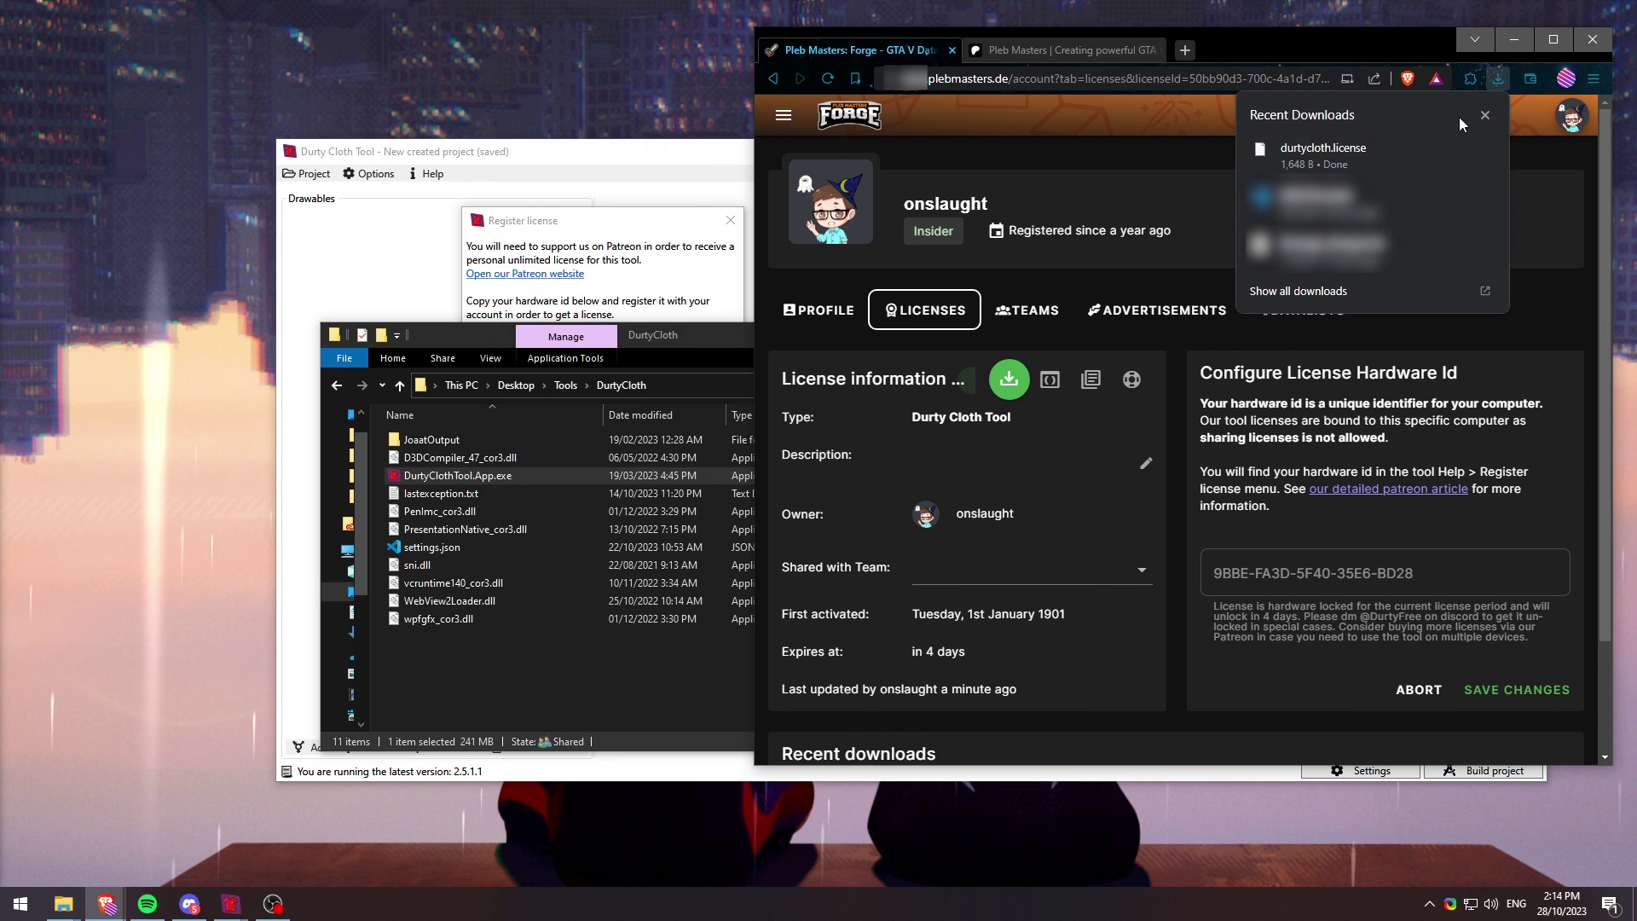
drag(1376, 161, 571, 679)
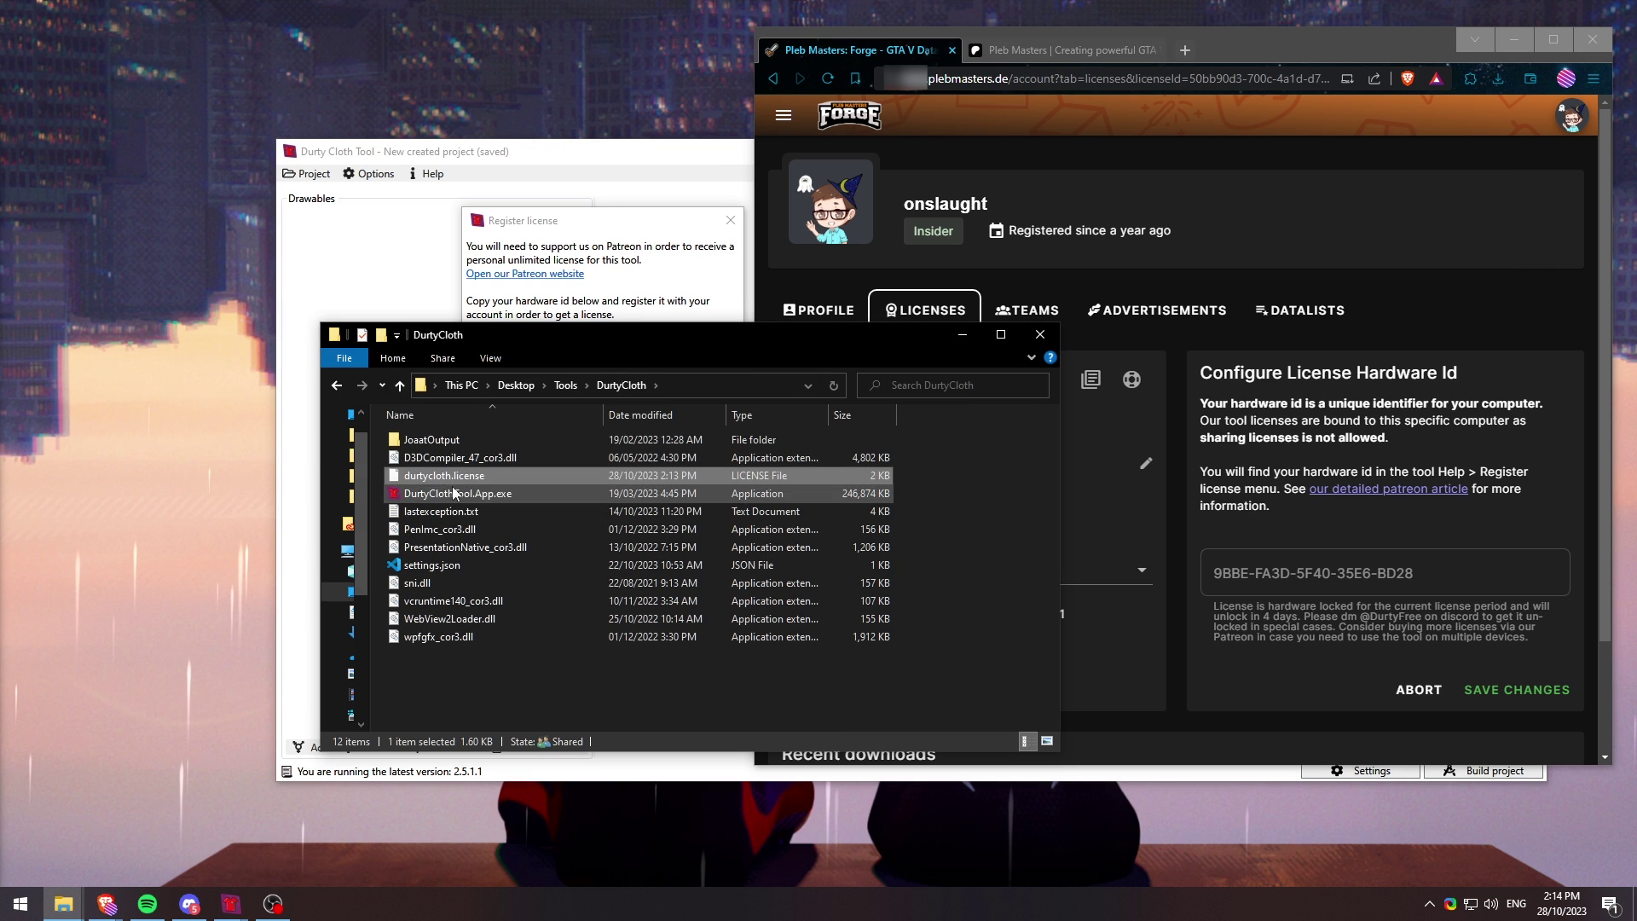
- Close the Register license dialog, exit Durty Cloth Tool, and relaunch DurtyClothTool.App.exe from its folder
click(620, 284)
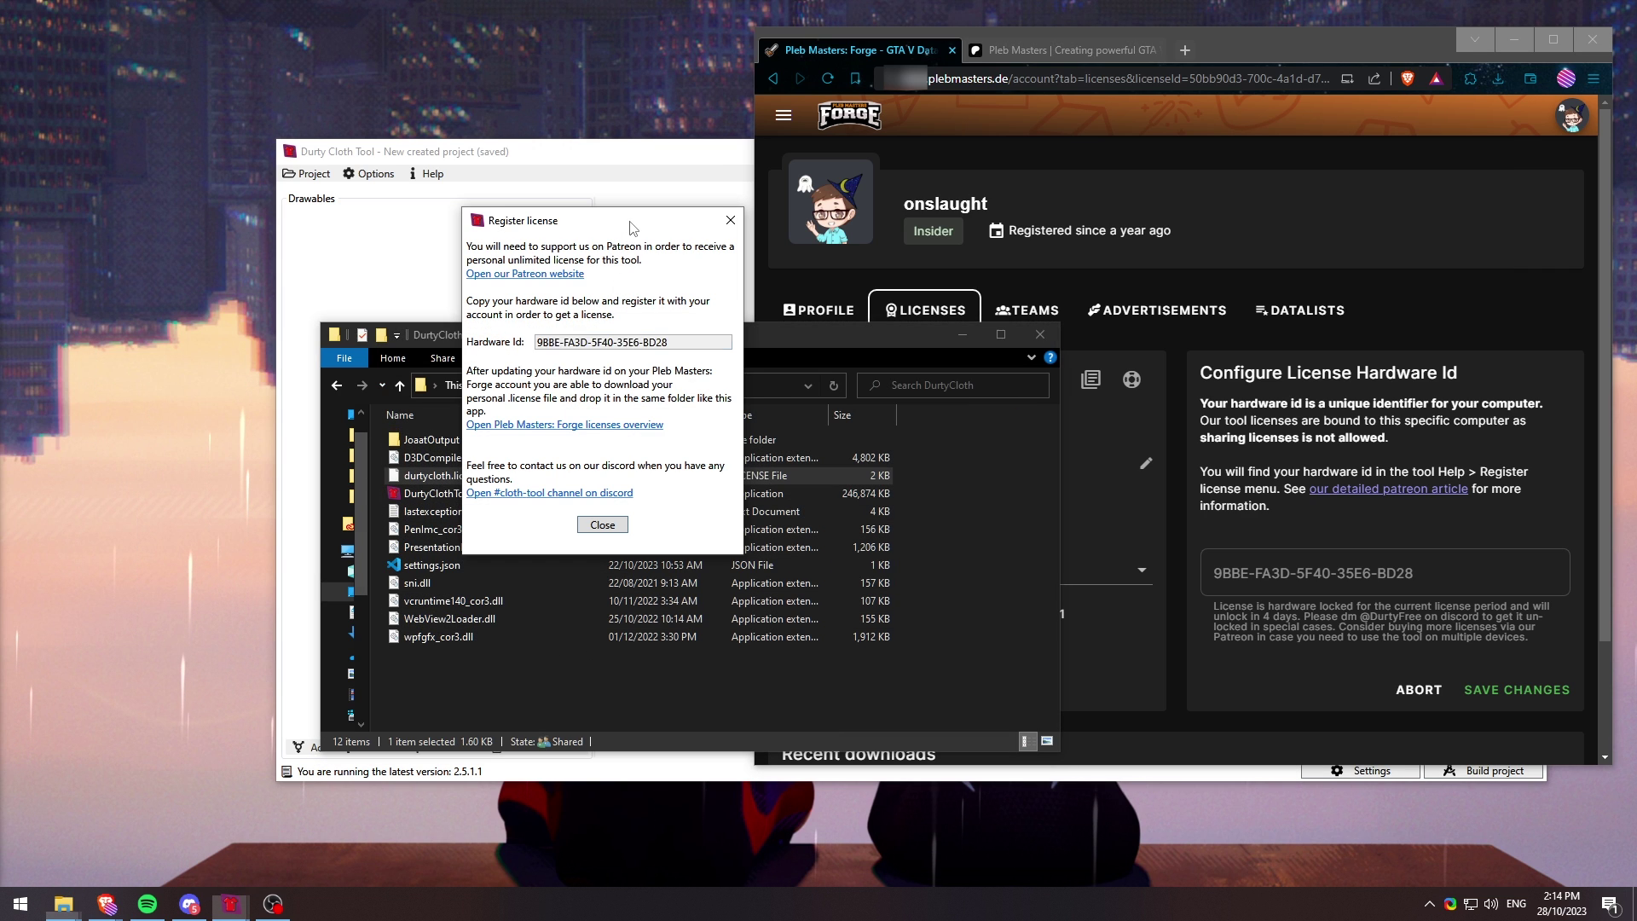
click(730, 220)
click(669, 162)
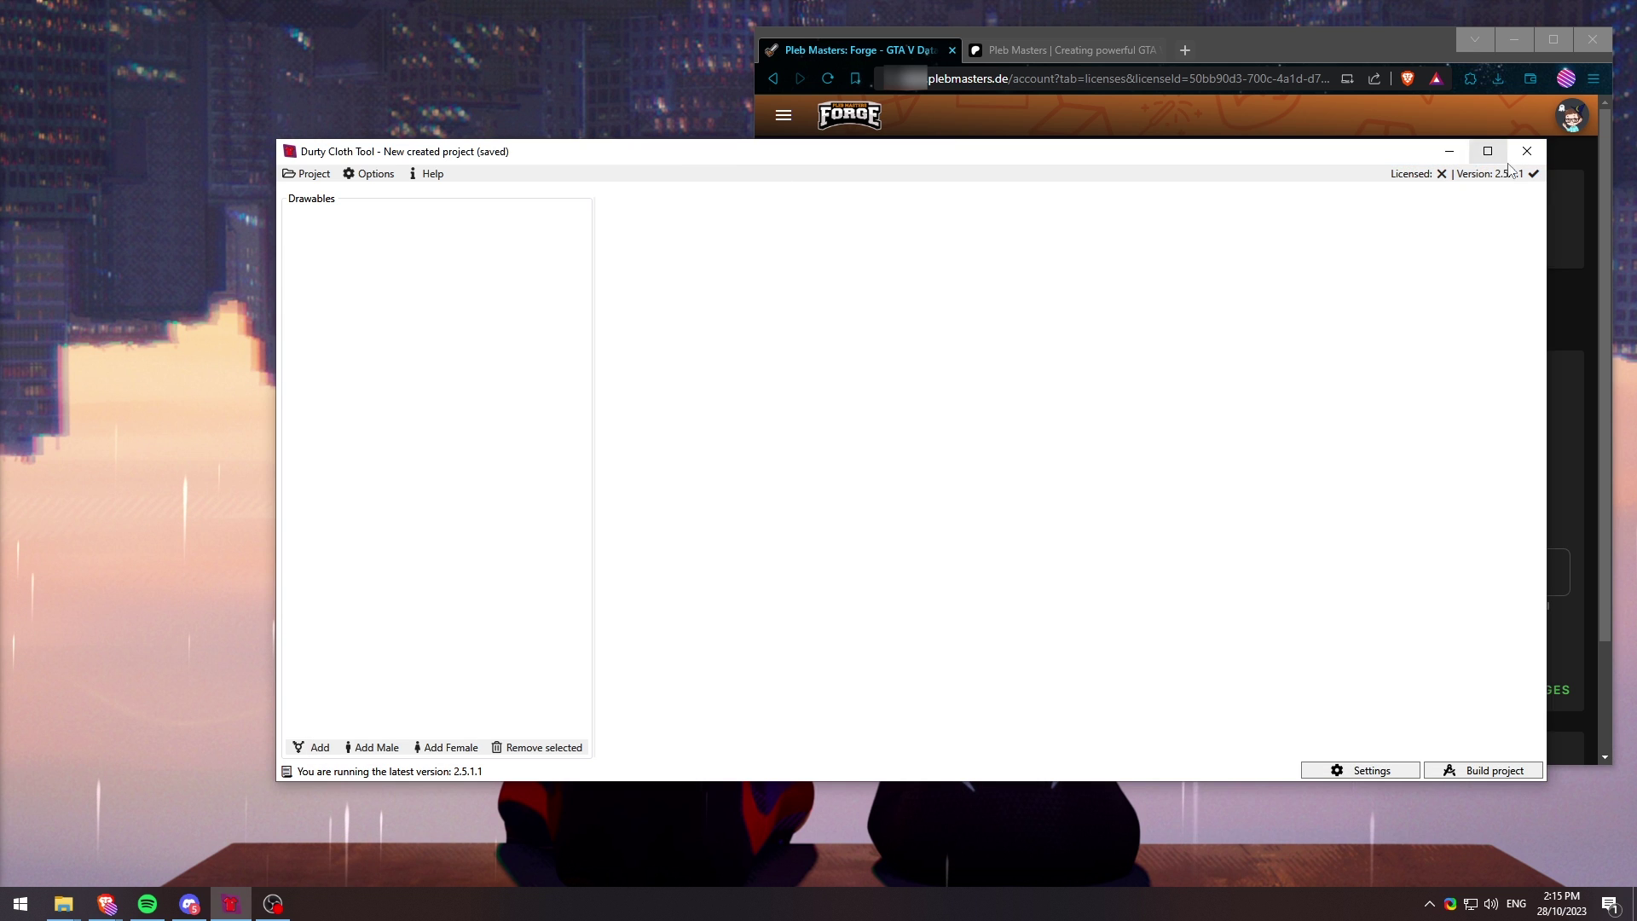
click(1527, 151)
click(793, 504)
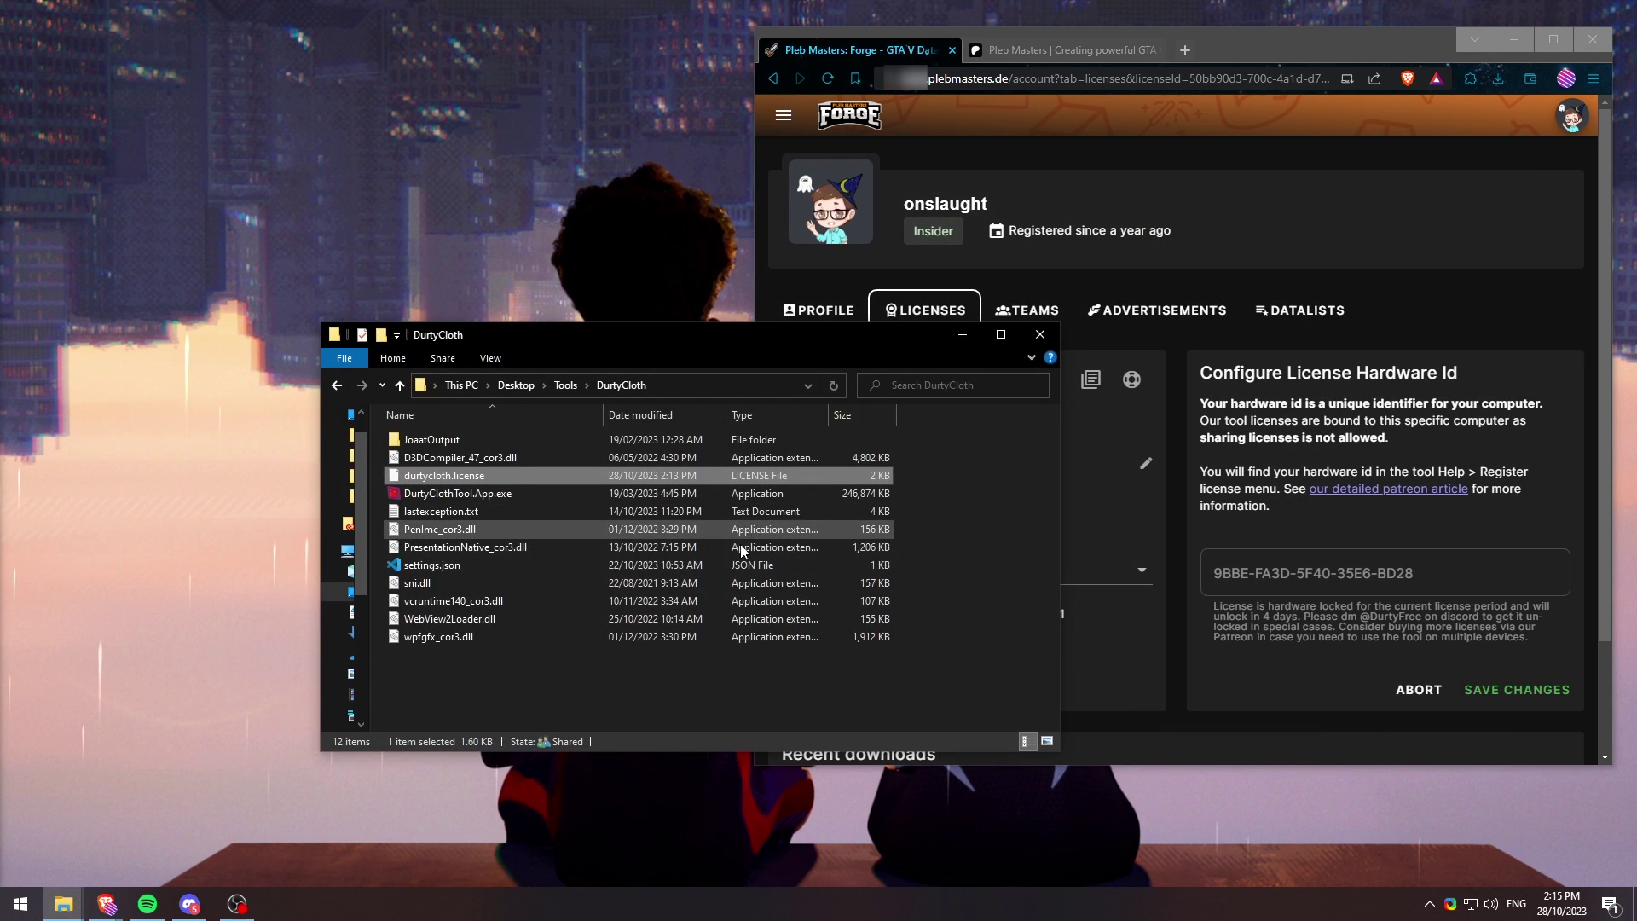
double_click(443, 494)
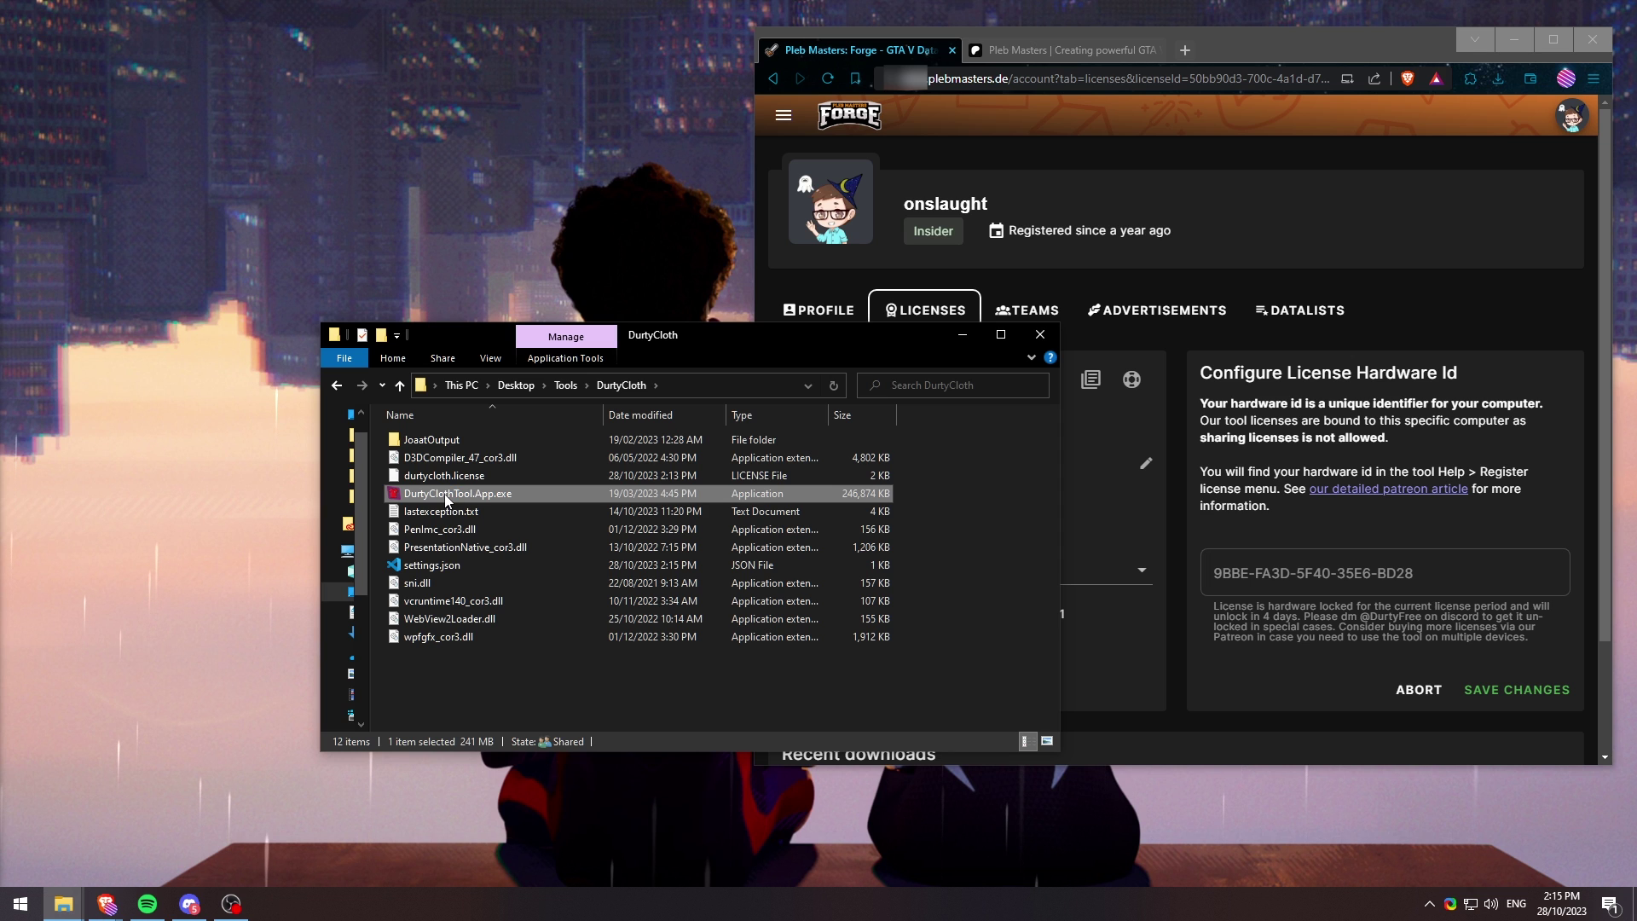